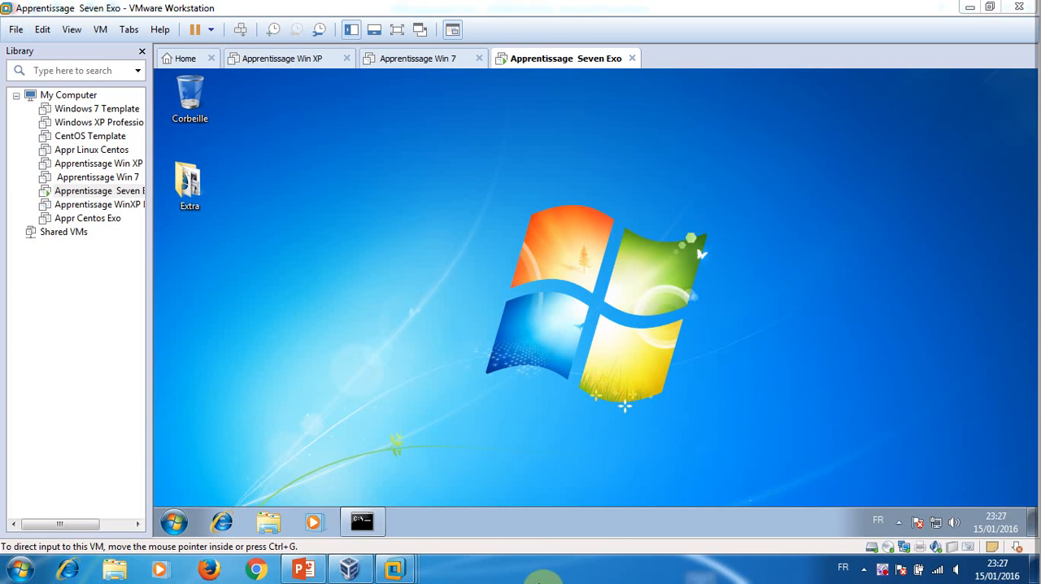
Open the Virtual Network Editor and unlock its settings for modification with administrator privileges
{"action": "left_click", "coordinate": [303, 569]}
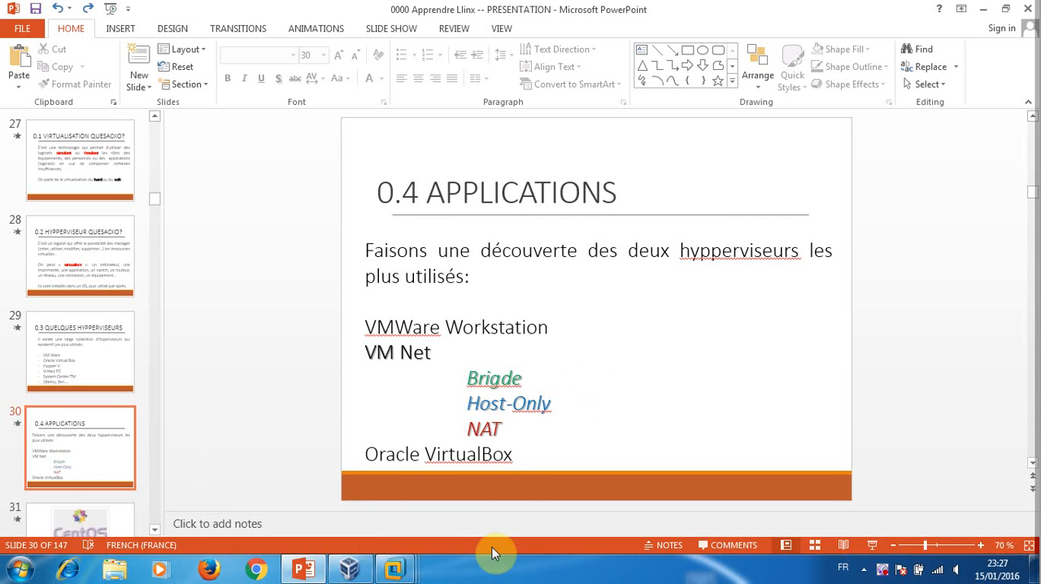
{"action": "left_click", "coordinate": [982, 8]}
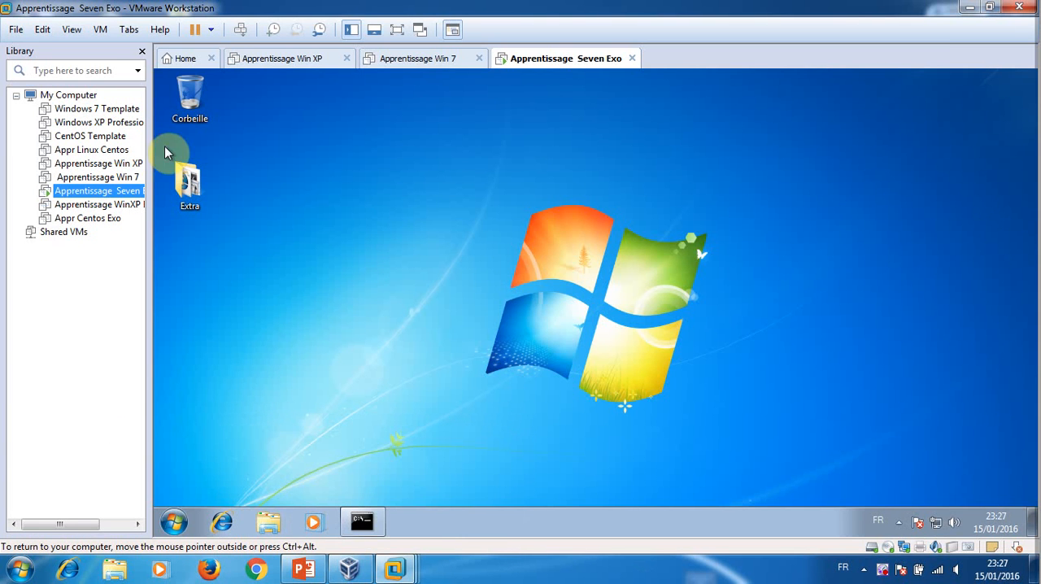
{"action": "left_click", "coordinate": [45, 29]}
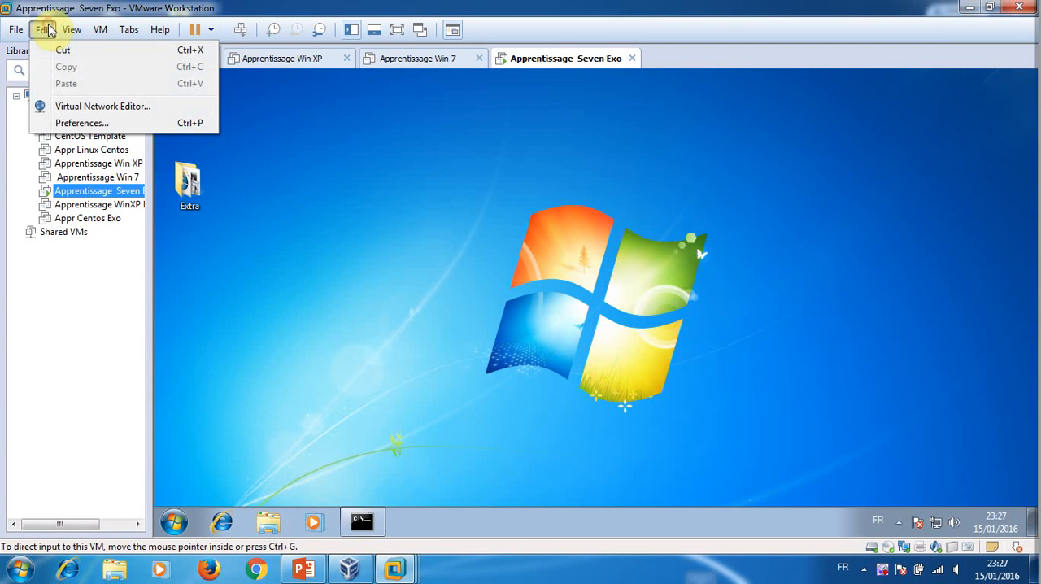
{"action": "left_click", "coordinate": [94, 109]}
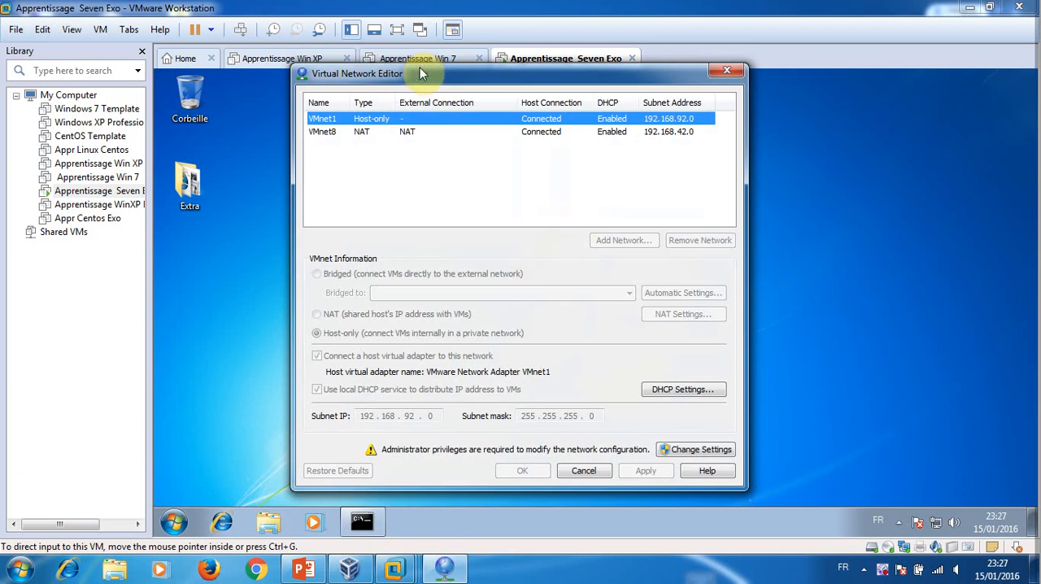
{"action": "left_click_drag", "start_coordinate": [419, 71], "coordinate": [291, 15]}
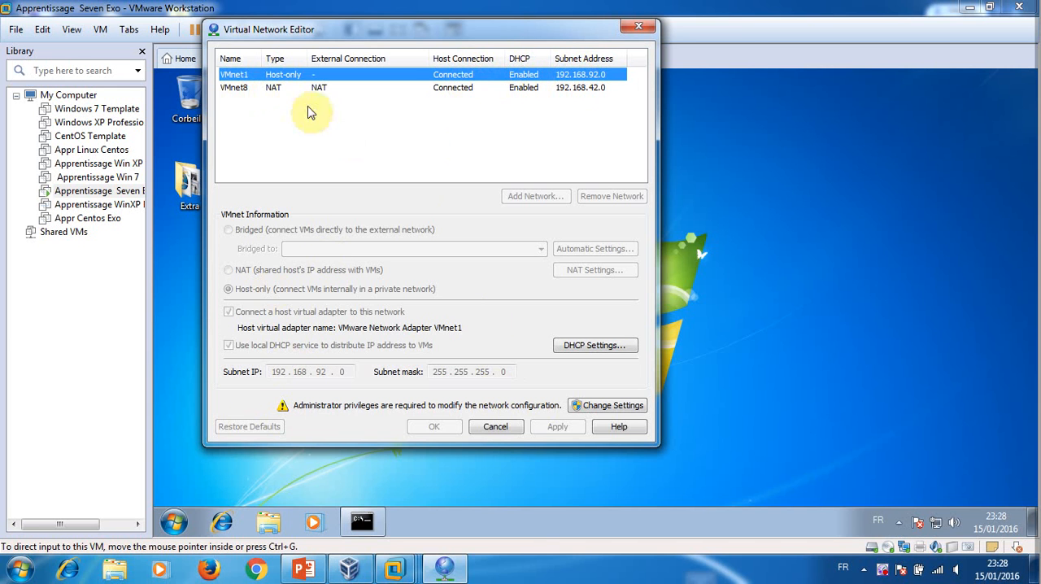
{"action": "left_click", "coordinate": [606, 406]}
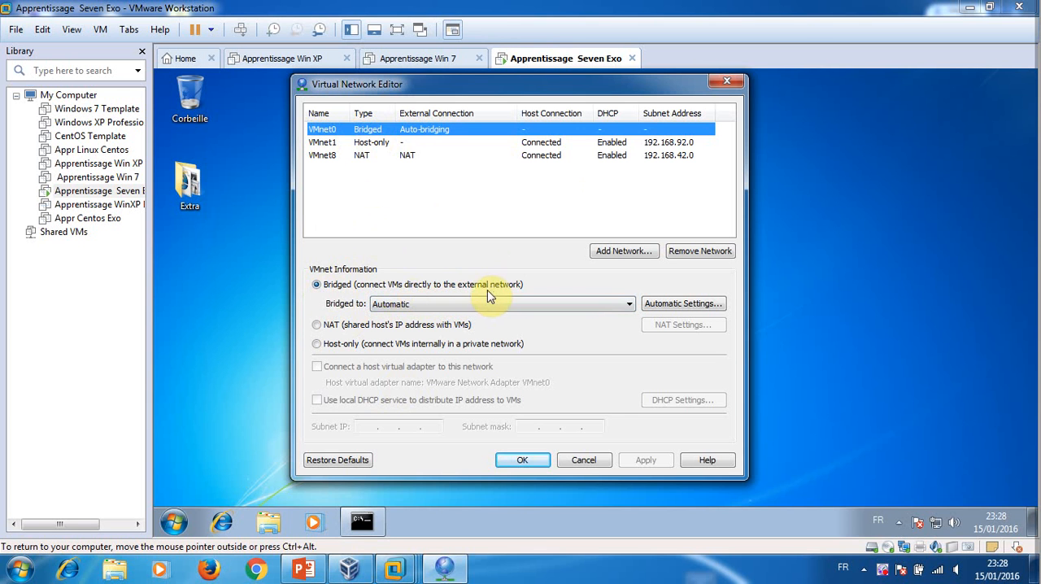
Open the host's network connections through the Network and Sharing Center and move that window clear of the Virtual Network Editor
{"action": "left_click", "coordinate": [938, 568]}
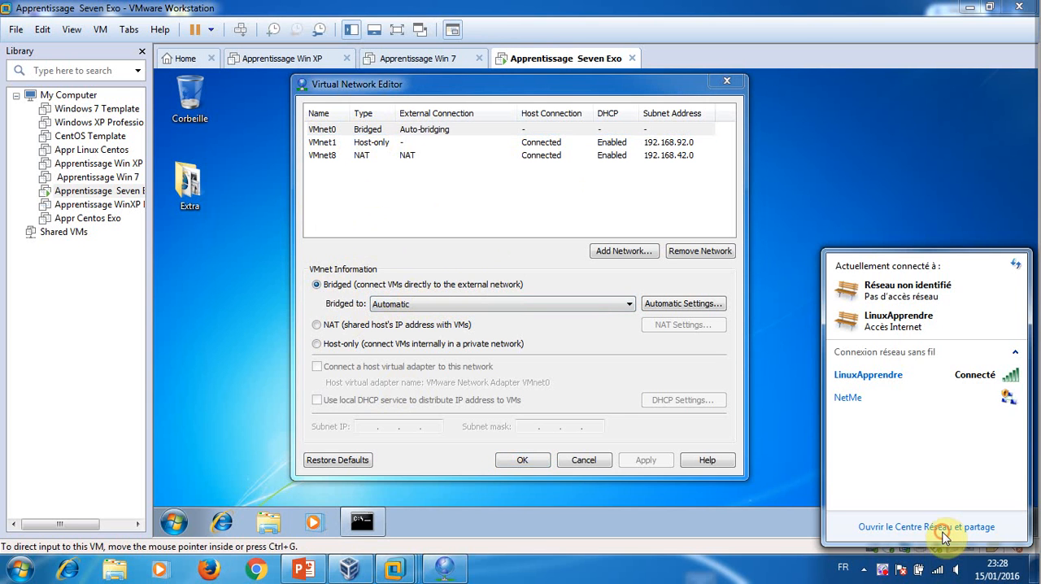
{"action": "left_click", "coordinate": [946, 527]}
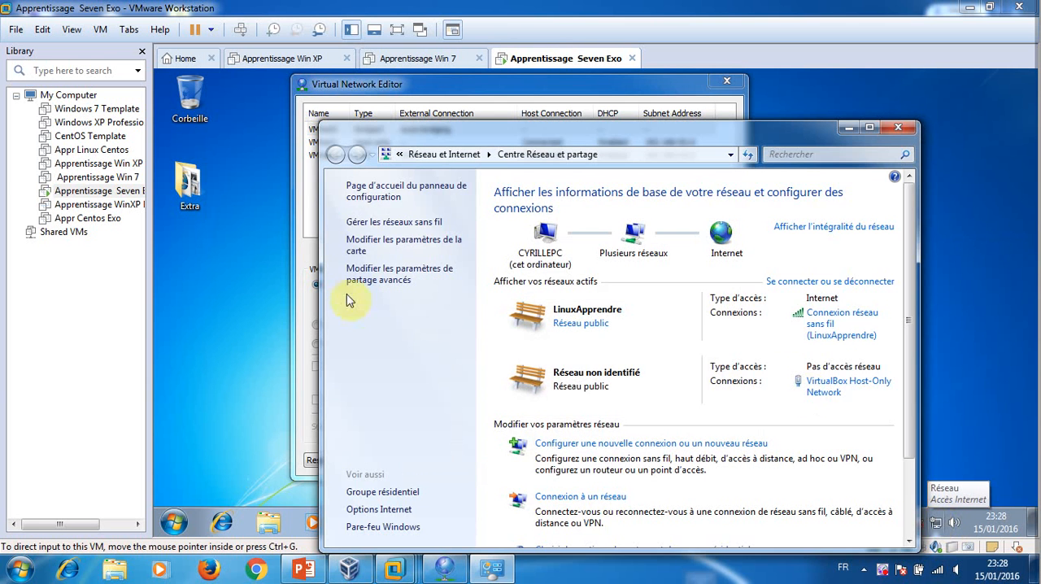
{"action": "left_click", "coordinate": [379, 239]}
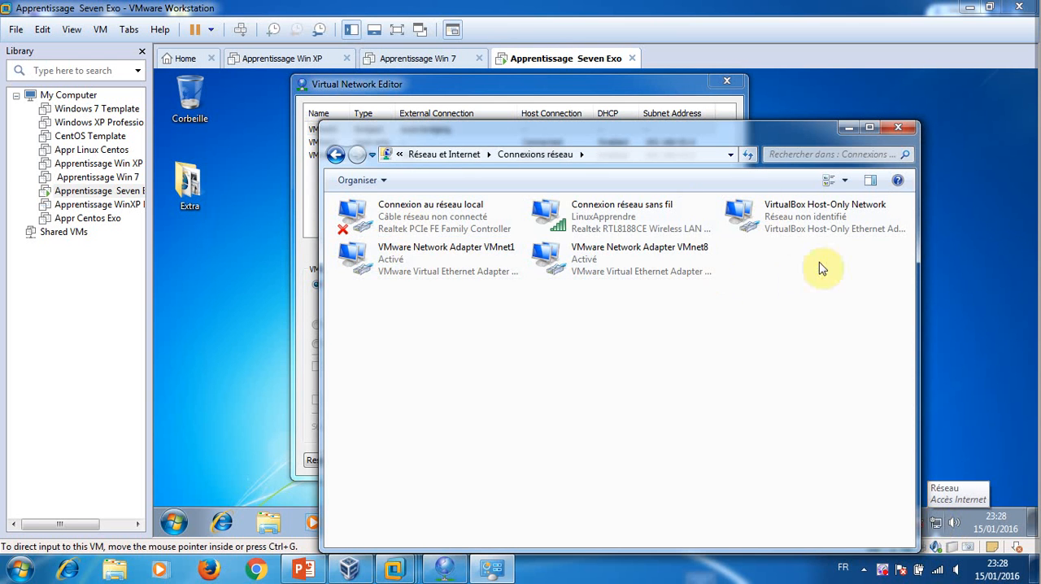
{"action": "left_click_drag", "start_coordinate": [678, 130], "coordinate": [760, 495]}
{"action": "left_click", "coordinate": [478, 200]}
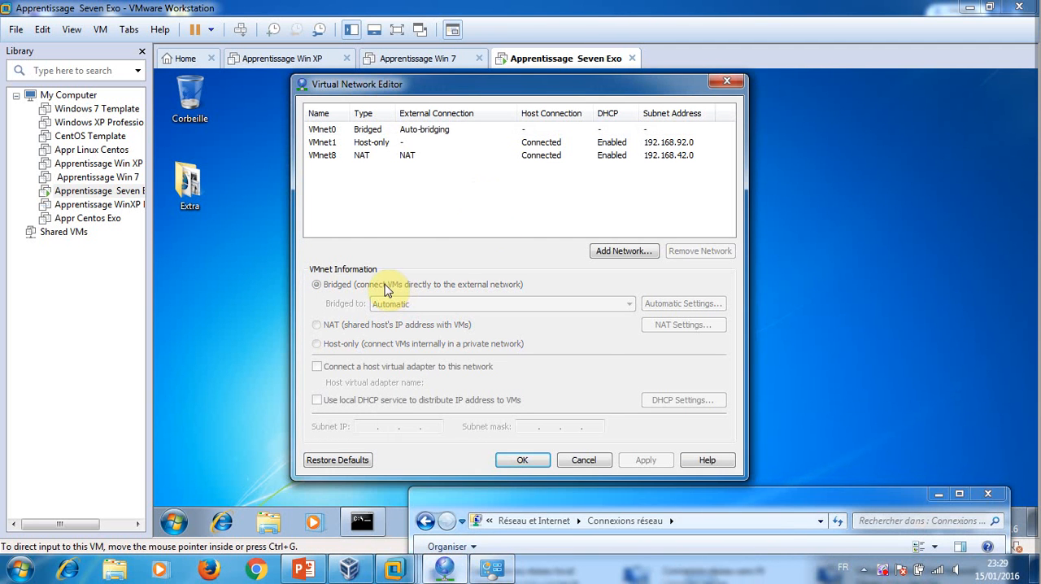
Try NAT for VMnet0, switch it to Host-only, and disconnect the host virtual adapter from this network
{"action": "left_click", "coordinate": [343, 130]}
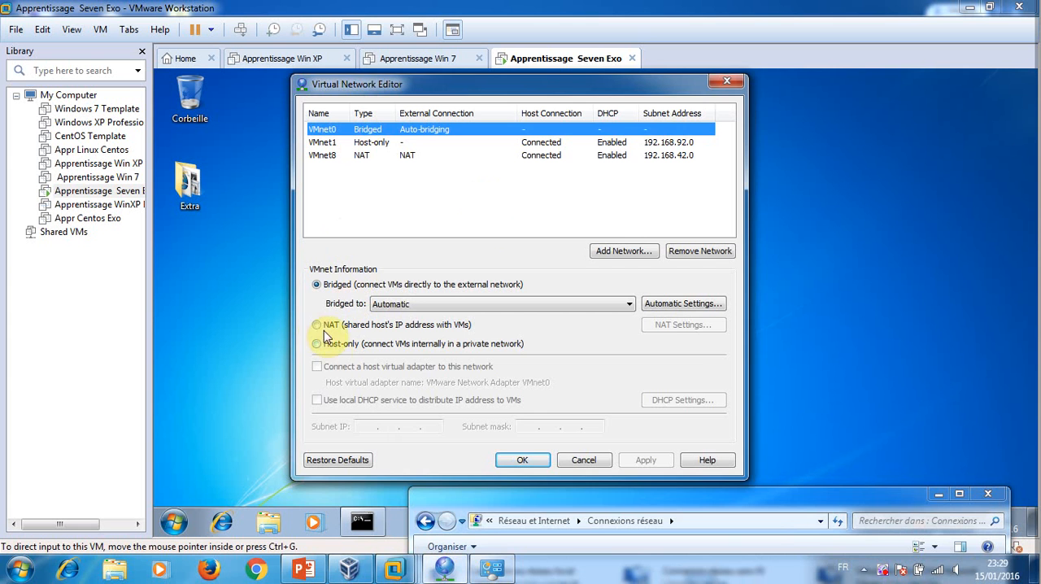
{"action": "left_click", "coordinate": [316, 325]}
{"action": "left_click", "coordinate": [639, 340]}
{"action": "left_click", "coordinate": [352, 345]}
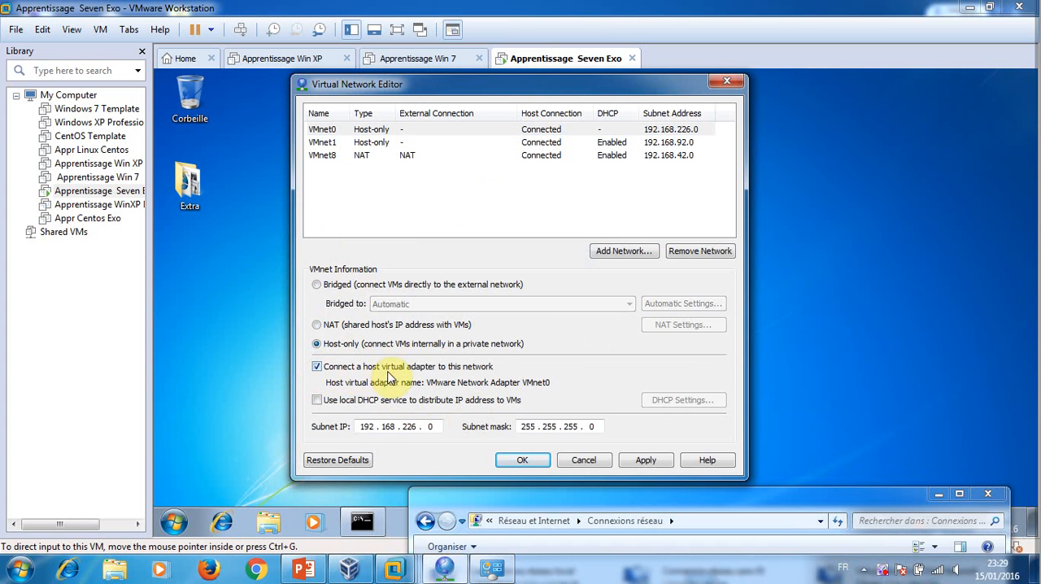
{"action": "left_click", "coordinate": [486, 367]}
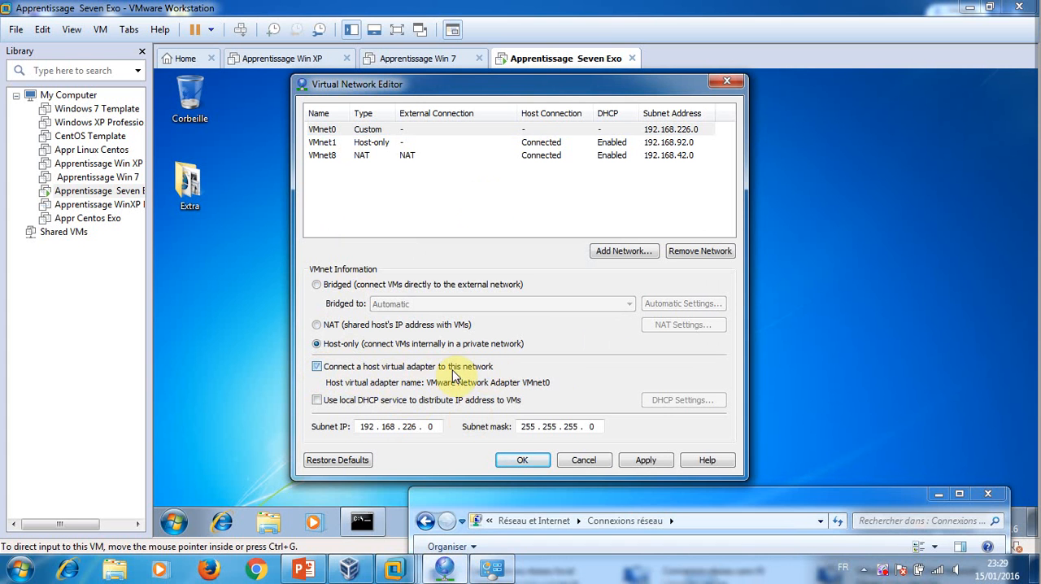
Remove the VMnet8 NAT network and apply the change
{"action": "left_click_drag", "start_coordinate": [753, 485], "coordinate": [755, 543]}
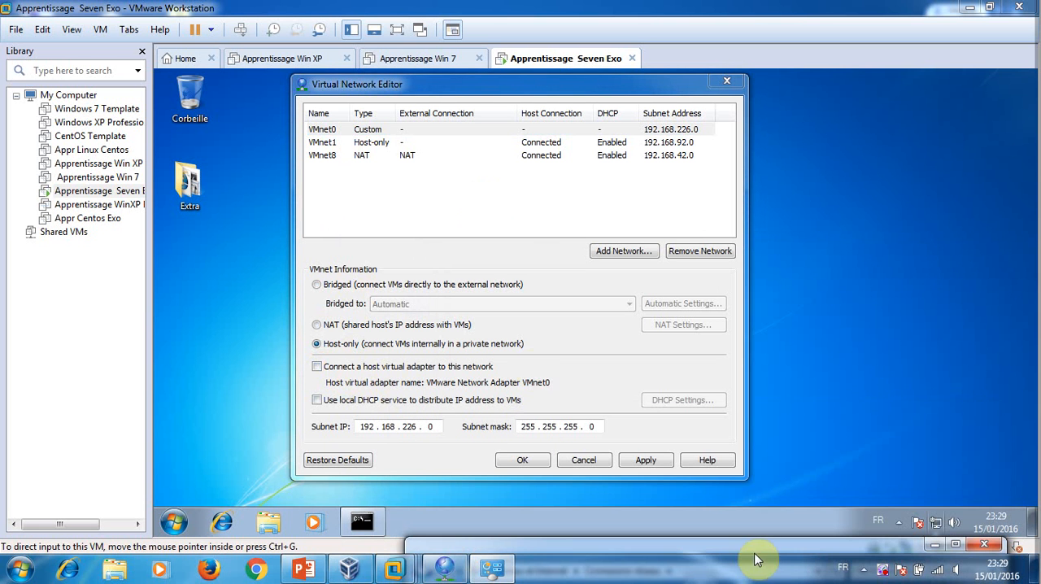
{"action": "left_click", "coordinate": [399, 156]}
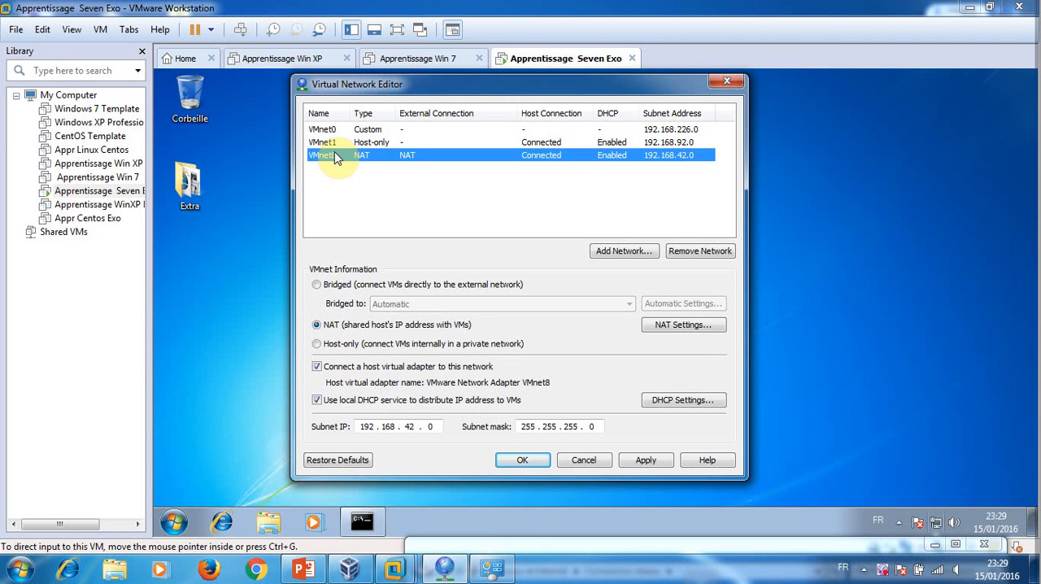
{"action": "left_click", "coordinate": [720, 257]}
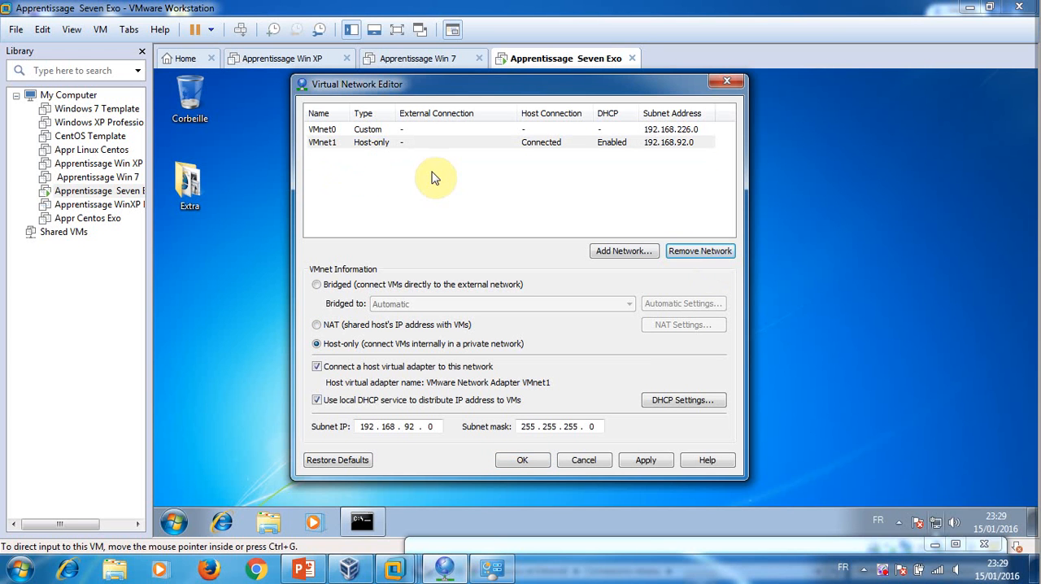
{"action": "left_click", "coordinate": [648, 462]}
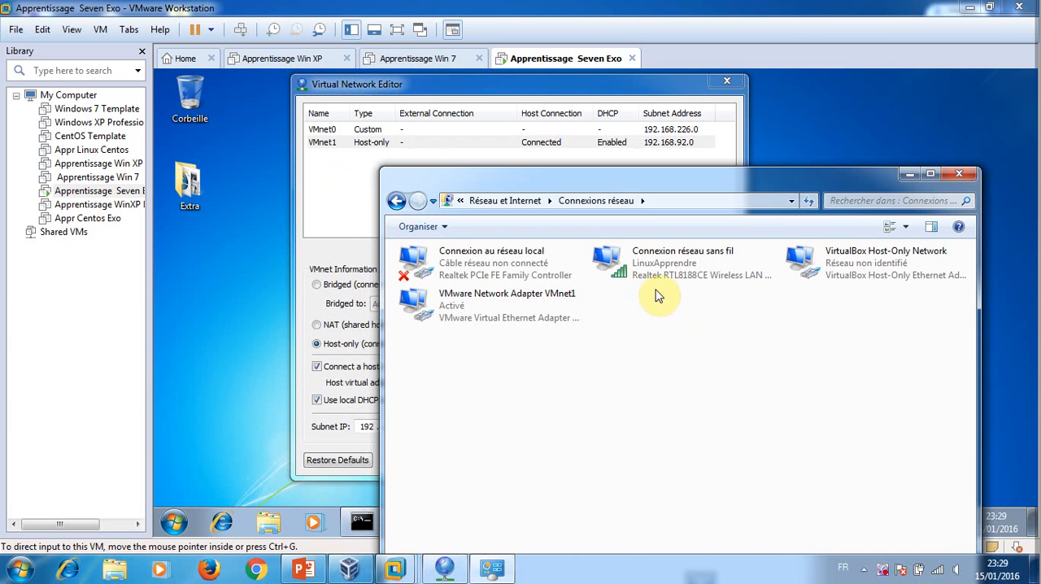
Remove the VMnet1 host-only network, apply the change, and check the adapters in the host's network connections
{"action": "left_click_drag", "start_coordinate": [607, 182], "coordinate": [680, 444]}
{"action": "left_click", "coordinate": [388, 215]}
{"action": "left_click", "coordinate": [333, 148]}
{"action": "left_click", "coordinate": [719, 255]}
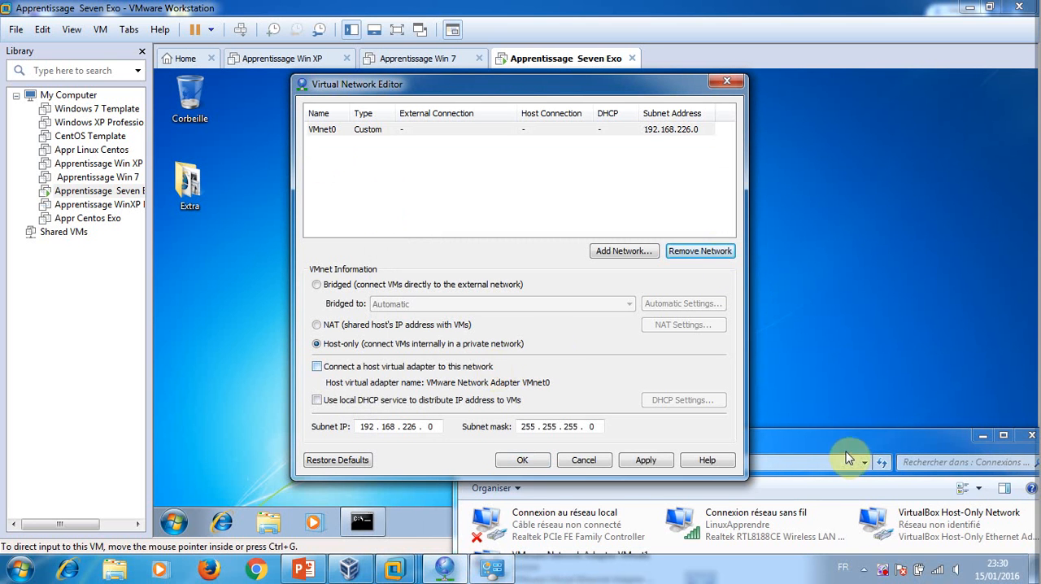
{"action": "left_click", "coordinate": [655, 460]}
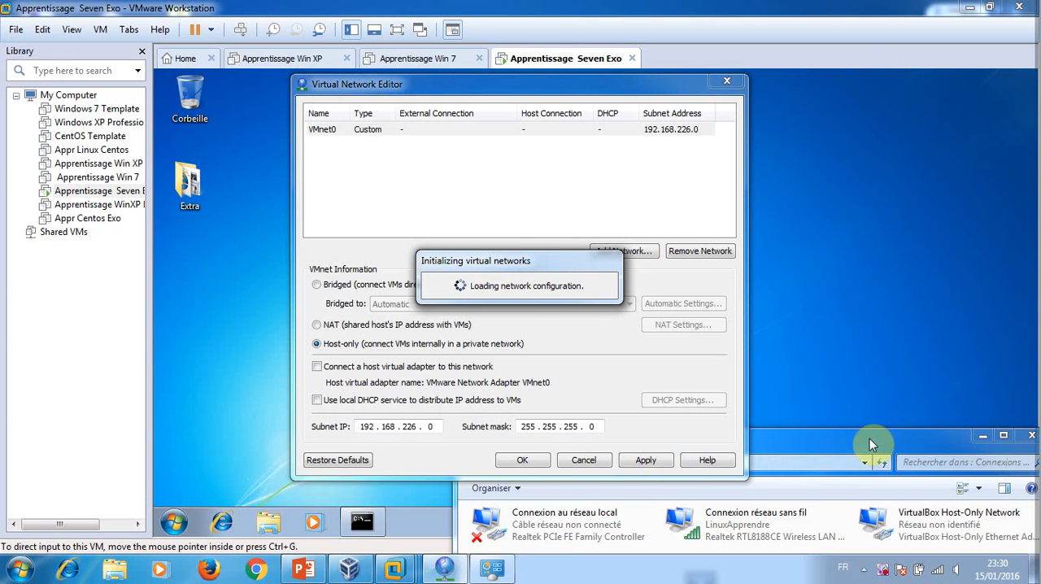
{"action": "left_click_drag", "start_coordinate": [869, 439], "coordinate": [792, 160]}
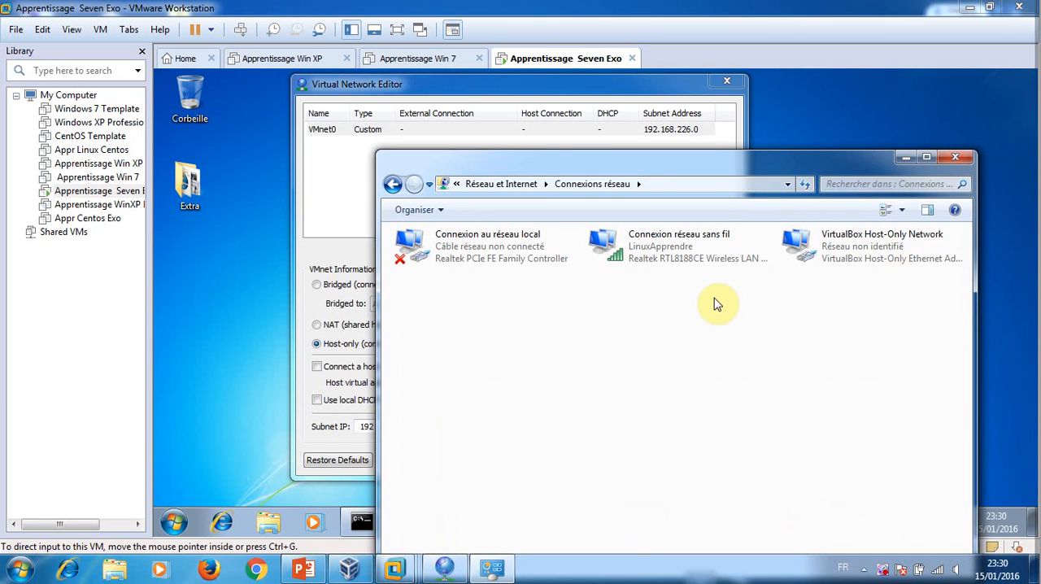
{"action": "left_click_drag", "start_coordinate": [899, 168], "coordinate": [1040, 489]}
{"action": "left_click", "coordinate": [385, 181]}
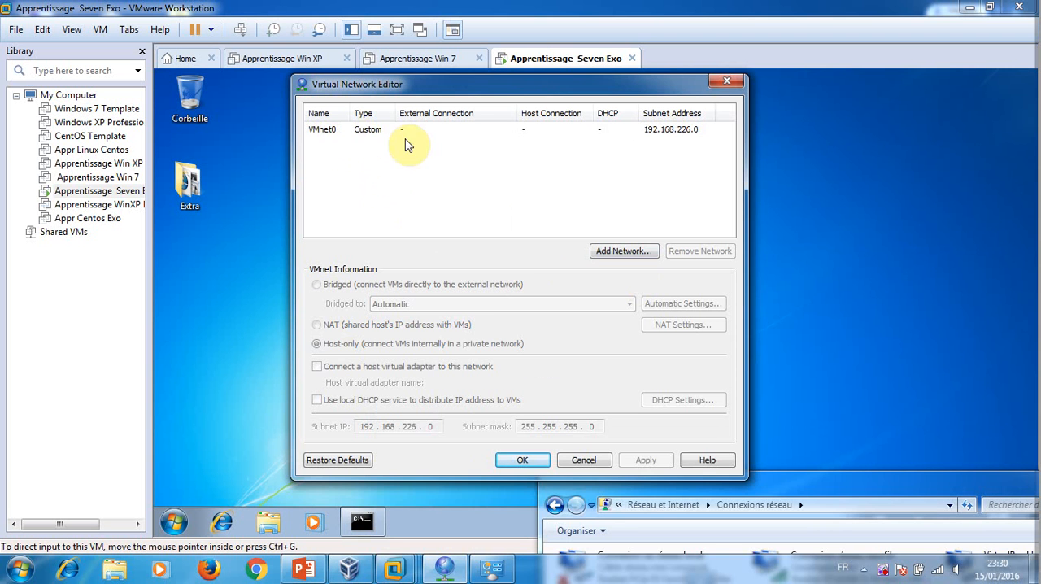
Switch to the PowerPoint presentation and highlight the Brigde, Host-Only and NAT entries on the 0.4 APPLICATIONS slide
{"action": "left_click", "coordinate": [304, 570]}
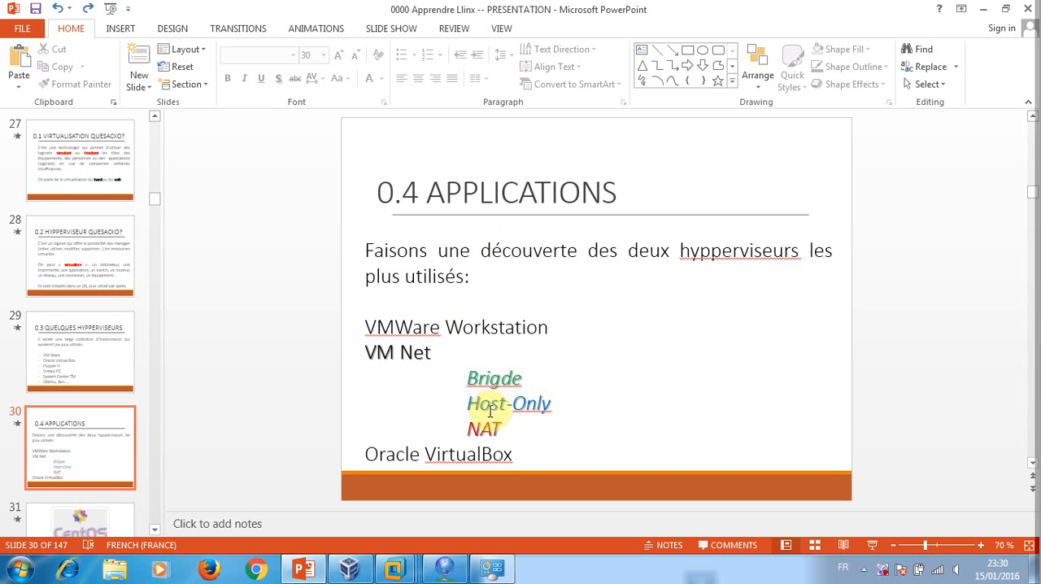
{"action": "double_click", "coordinate": [518, 376]}
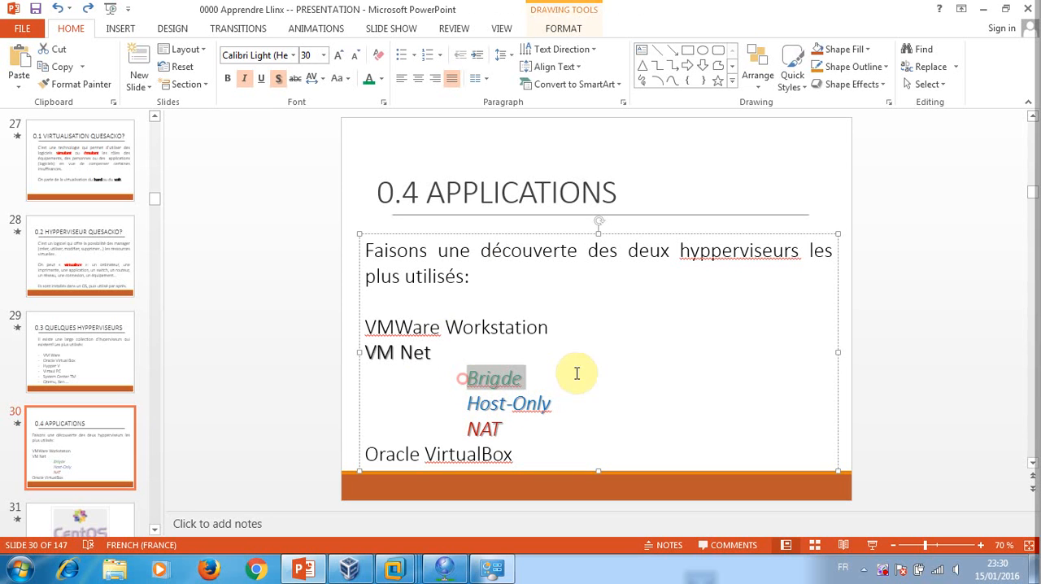
{"action": "left_click_drag", "start_coordinate": [457, 404], "coordinate": [588, 404]}
{"action": "left_click_drag", "start_coordinate": [457, 427], "coordinate": [515, 425]}
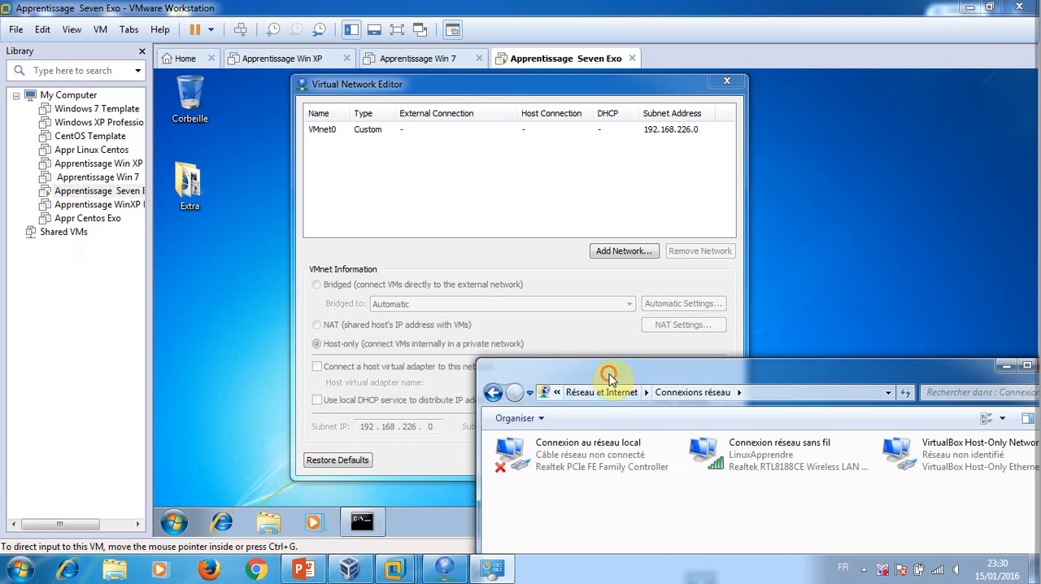
Return to the Virtual Network Editor, remove VMnet0, apply the change, and check the adapters in the host's network connections
{"action": "left_click_drag", "start_coordinate": [609, 377], "coordinate": [481, 454]}
{"action": "left_click", "coordinate": [383, 163]}
{"action": "left_click", "coordinate": [367, 132]}
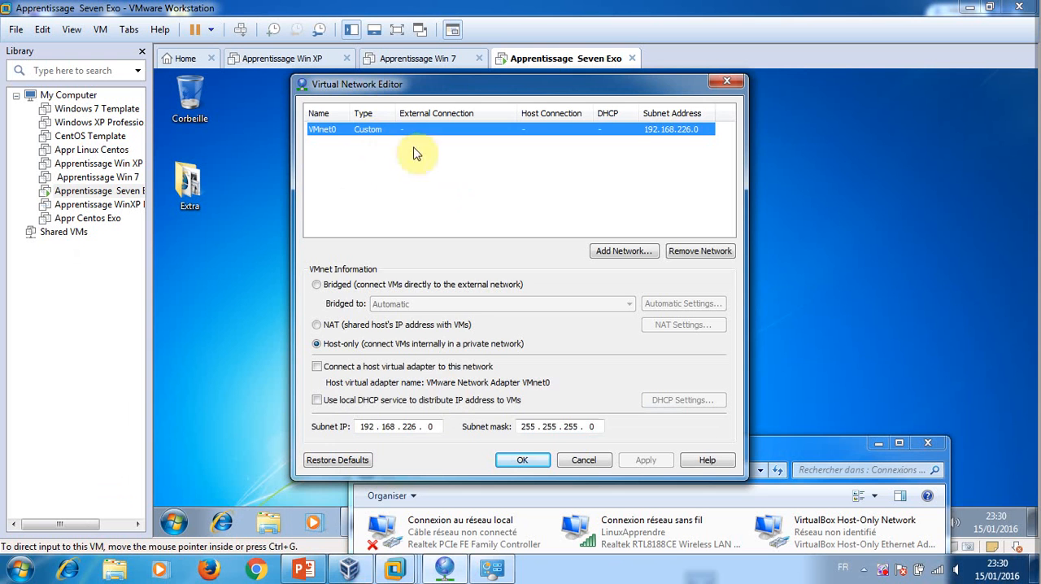
{"action": "left_click", "coordinate": [688, 252]}
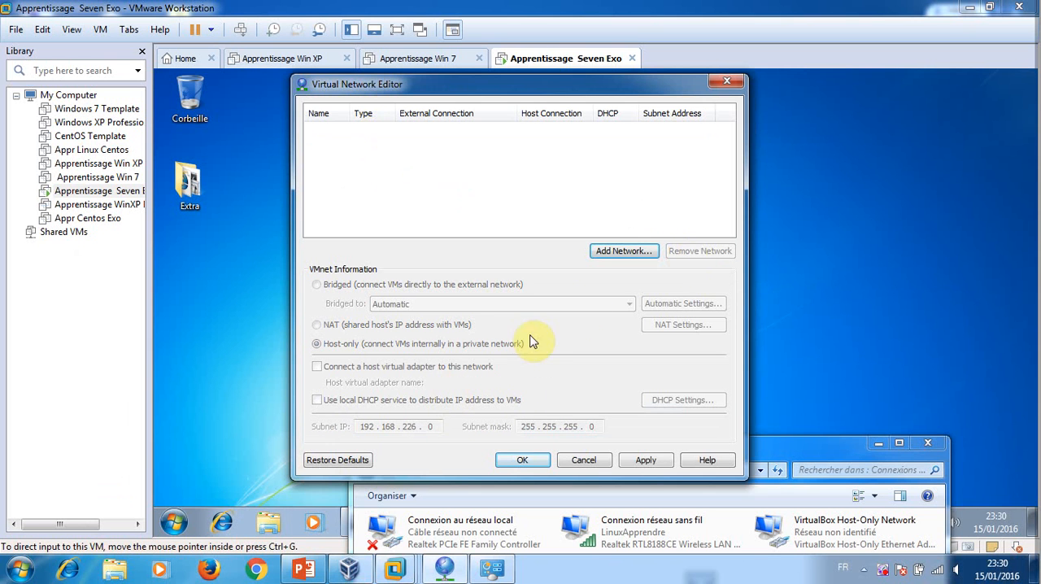
{"action": "left_click", "coordinate": [644, 461]}
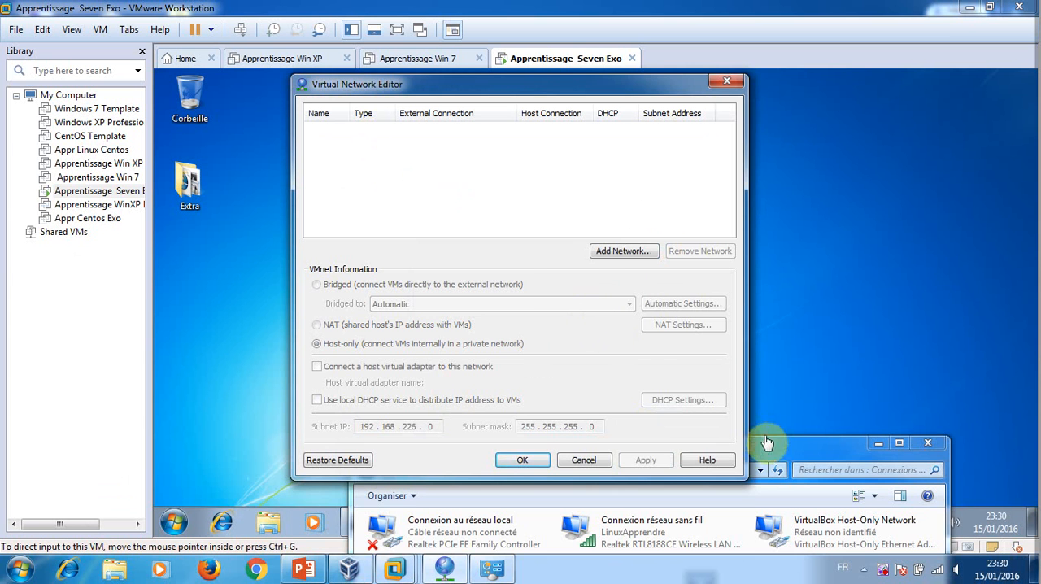
{"action": "left_click_drag", "start_coordinate": [785, 445], "coordinate": [767, 257]}
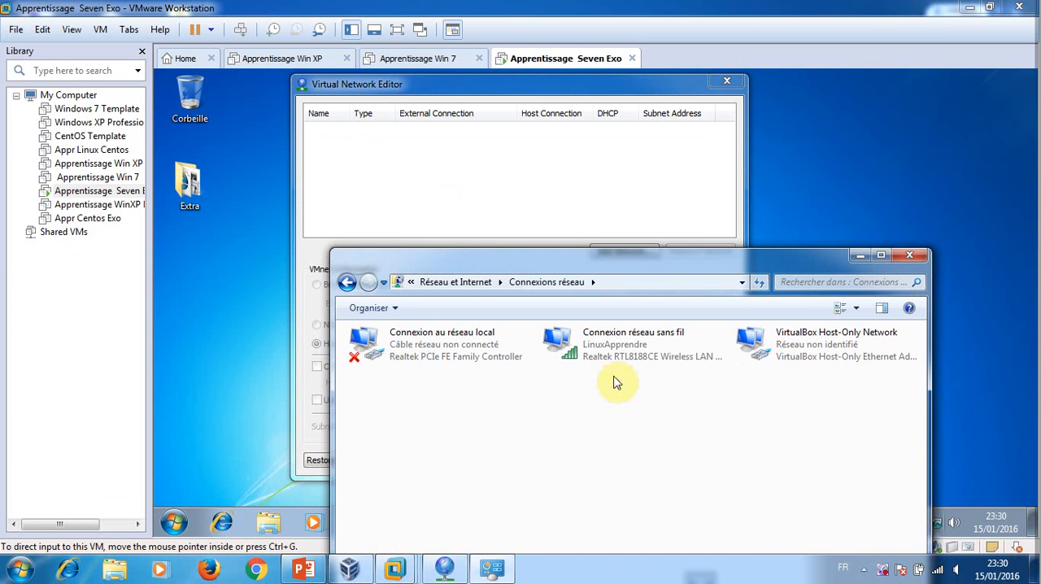
{"action": "left_click", "coordinate": [706, 270]}
{"action": "left_click_drag", "start_coordinate": [710, 279], "coordinate": [821, 537]}
{"action": "left_click", "coordinate": [558, 170]}
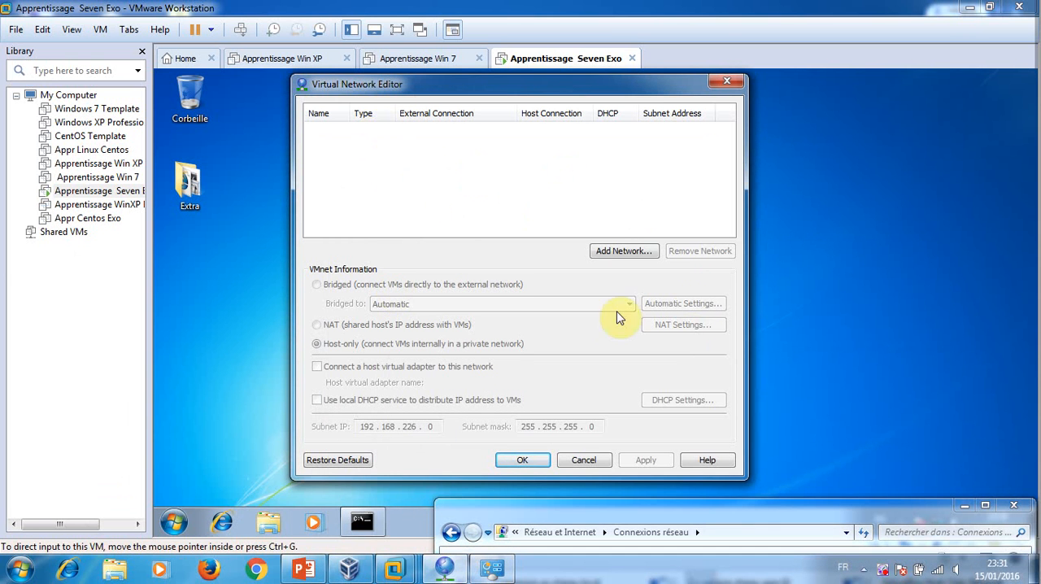
Add a new virtual network using VMnet0
{"action": "left_click", "coordinate": [633, 252]}
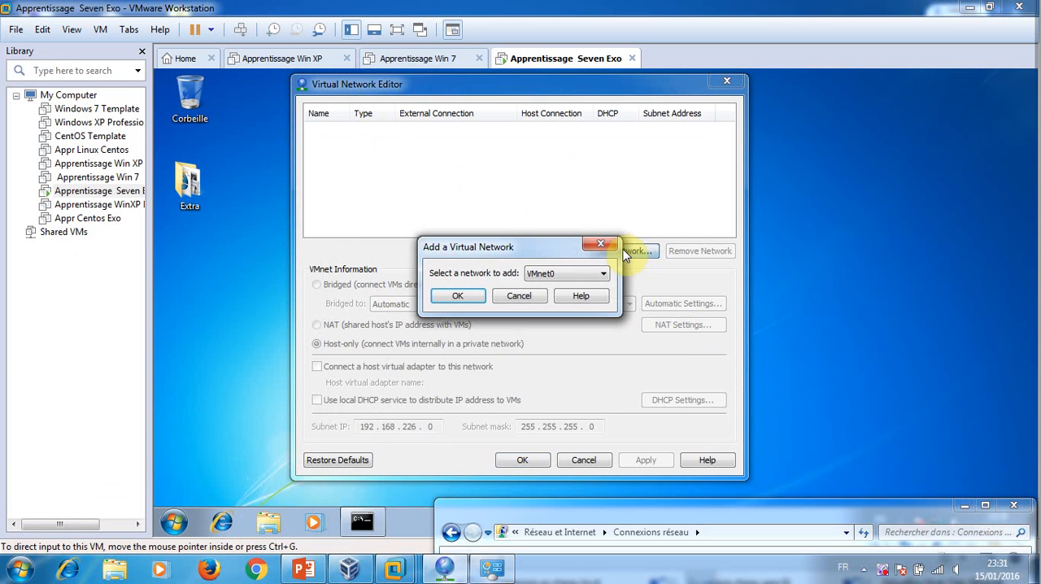
{"action": "left_click", "coordinate": [583, 275]}
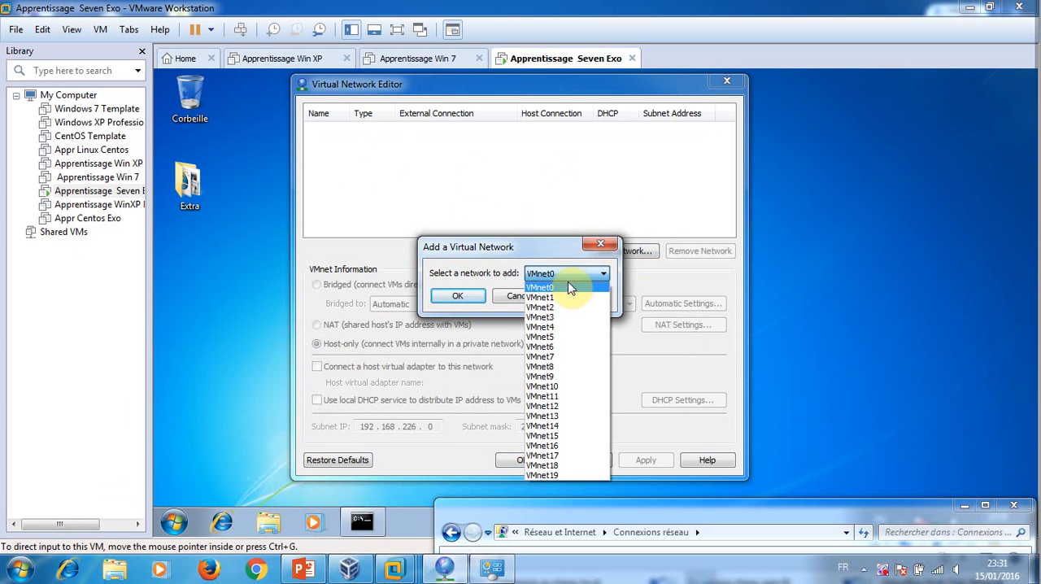
{"action": "left_click", "coordinate": [560, 275]}
{"action": "left_click", "coordinate": [460, 296]}
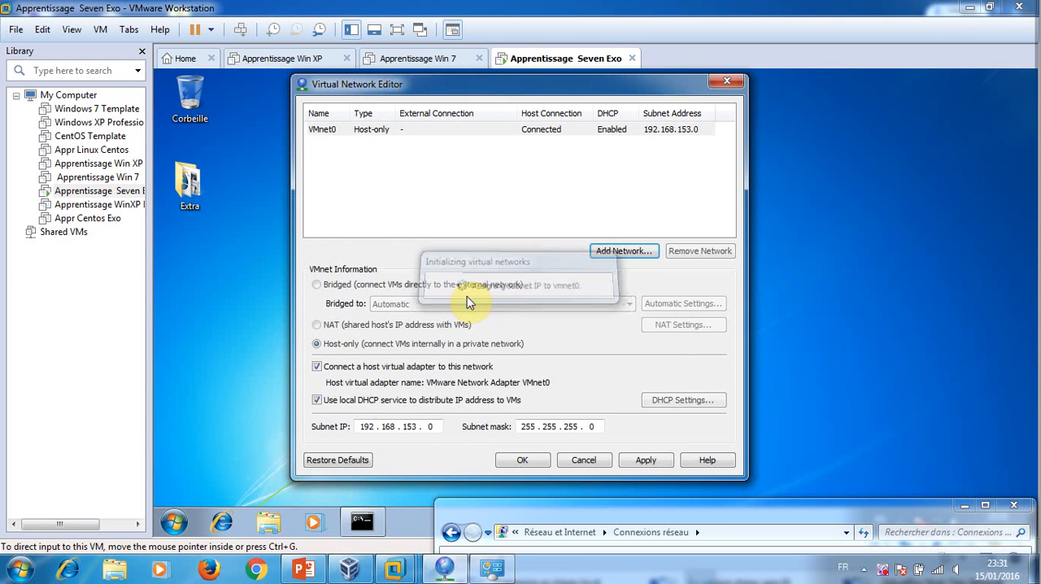
Set VMnet0 to bridged mode and bridge it to the VirtualBox Host-Only Ethernet Adapter
{"action": "left_click", "coordinate": [380, 131]}
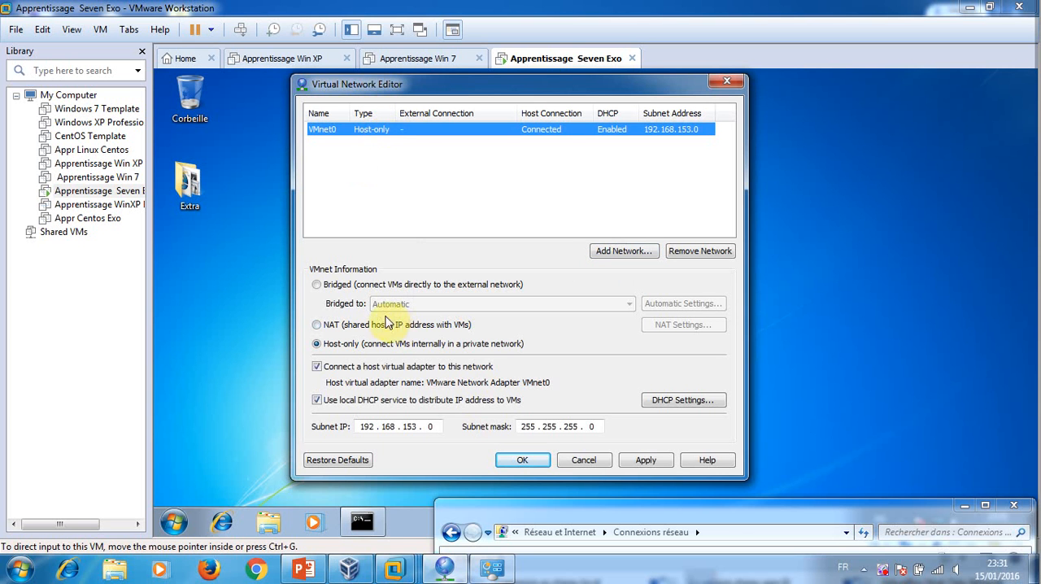
{"action": "left_click", "coordinate": [317, 284]}
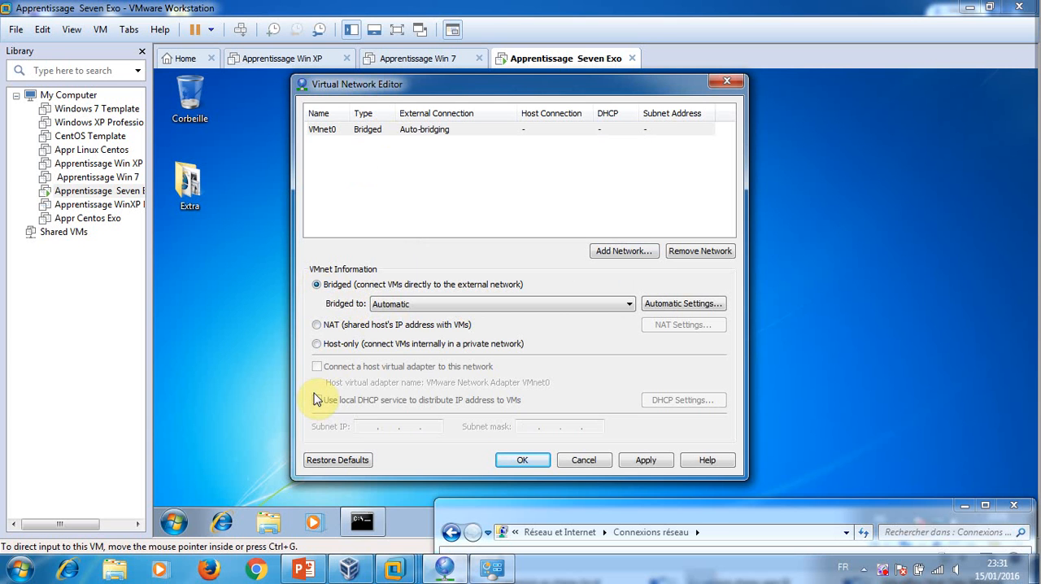
{"action": "left_click", "coordinate": [602, 302]}
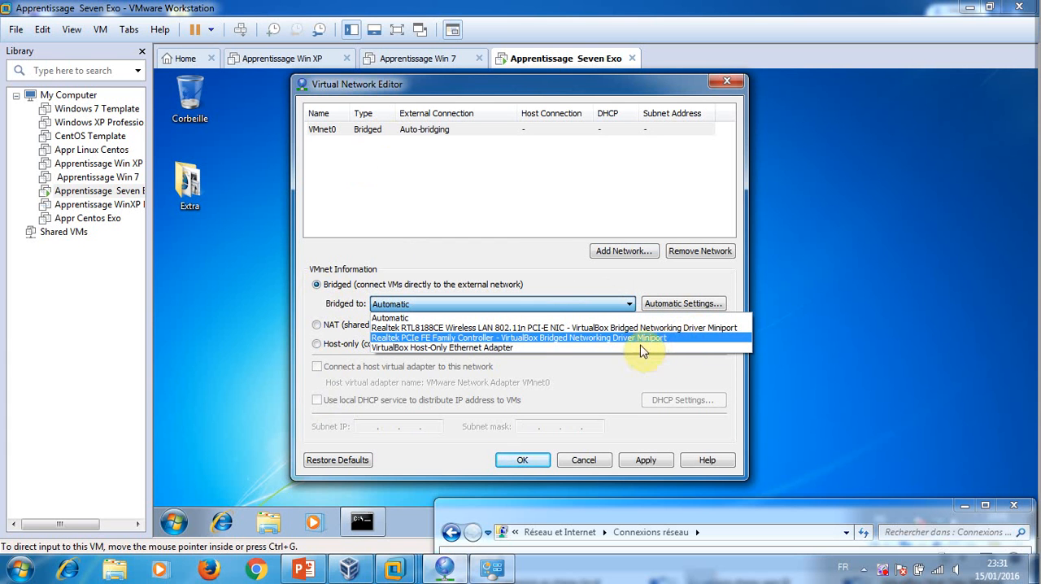
{"action": "left_click", "coordinate": [550, 354]}
Examine the host's network connections to identify the physical and VirtualBox adapters available for bridging
{"action": "left_click_drag", "start_coordinate": [820, 507], "coordinate": [785, 378]}
{"action": "left_click", "coordinate": [891, 297]}
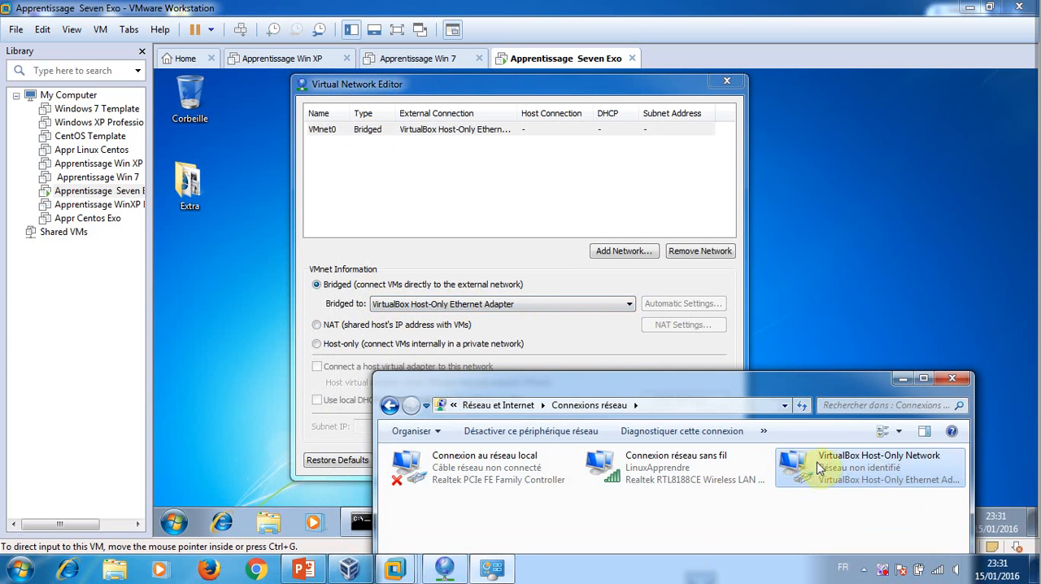
{"action": "left_click", "coordinate": [784, 369]}
{"action": "left_click", "coordinate": [492, 567]}
{"action": "left_click_drag", "start_coordinate": [591, 383], "coordinate": [508, 143]}
{"action": "left_click", "coordinate": [822, 140]}
Bridge VMnet0 to the Realtek RTL8188CE Wireless LAN adapter, then apply and confirm the virtual network configuration
{"action": "left_click", "coordinate": [444, 567]}
{"action": "left_click", "coordinate": [529, 304]}
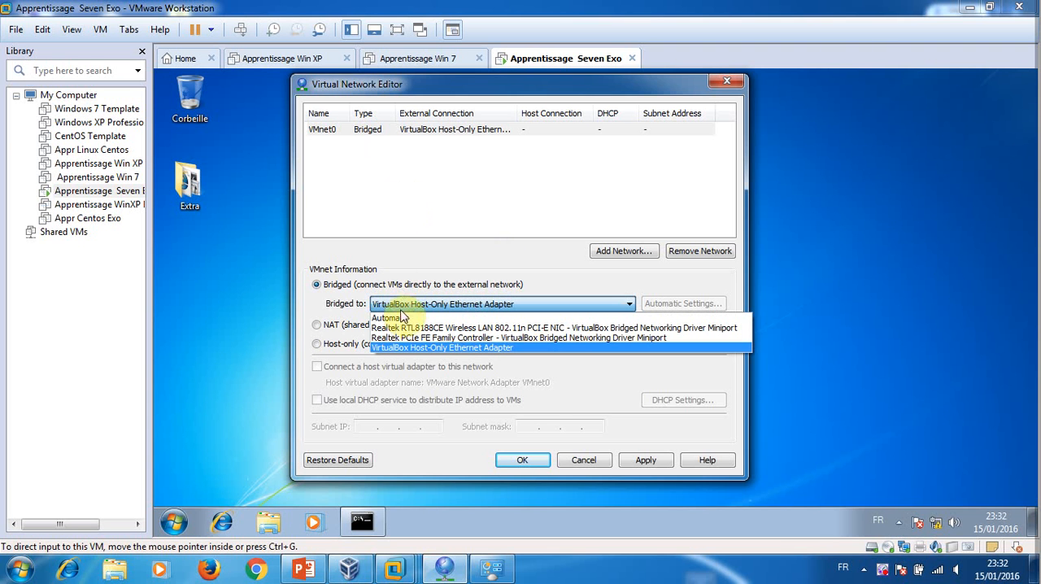
{"action": "left_click", "coordinate": [459, 328]}
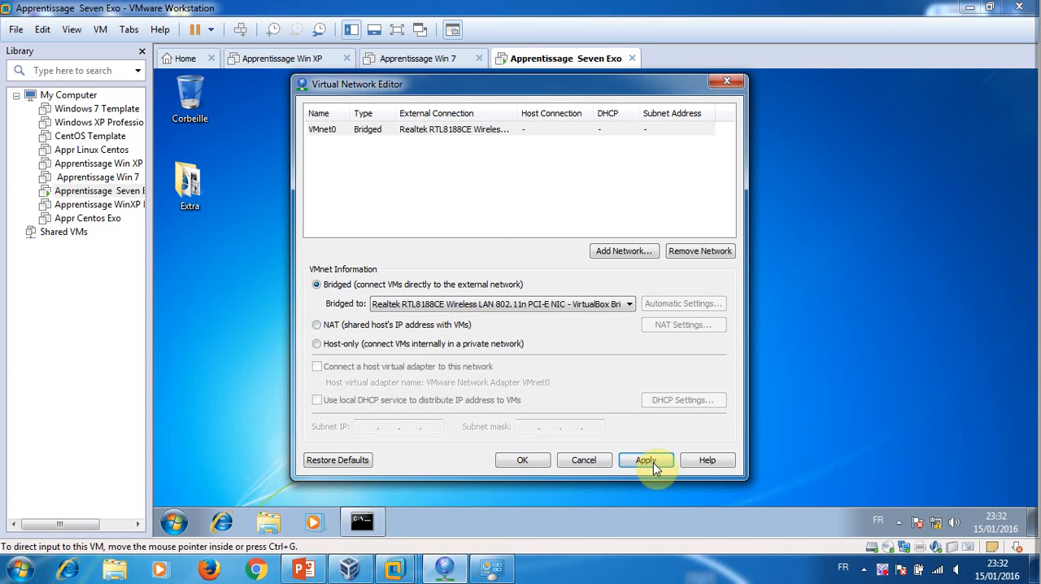
{"action": "left_click", "coordinate": [530, 462]}
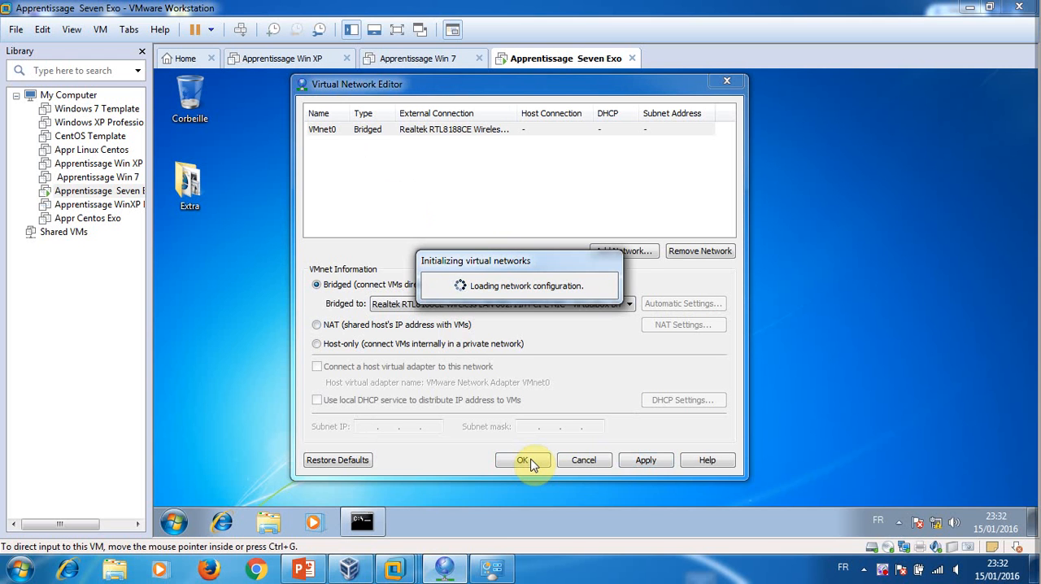
{"action": "left_click", "coordinate": [530, 462]}
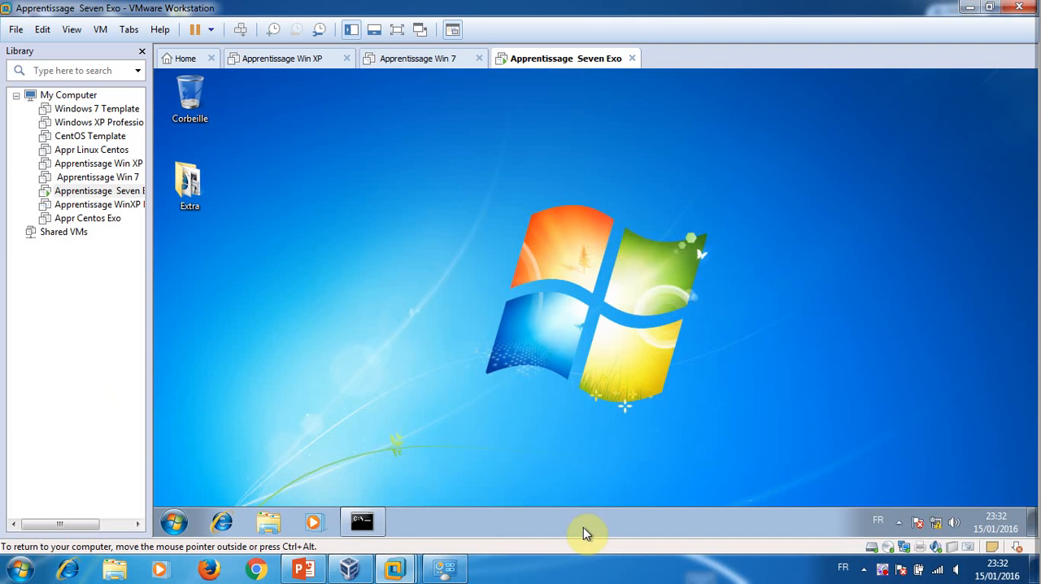
Check the local area connection's details in the Apprentissage Seven Exo guest and close the network windows
{"action": "left_click", "coordinate": [936, 521]}
{"action": "left_click", "coordinate": [927, 491]}
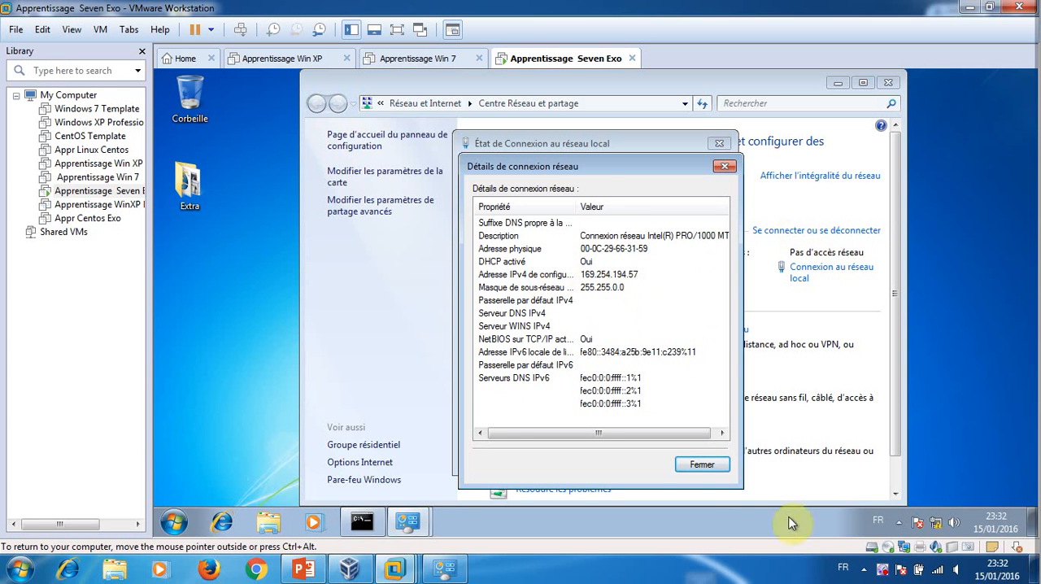
{"action": "left_click", "coordinate": [700, 466]}
{"action": "left_click", "coordinate": [695, 454]}
{"action": "left_click", "coordinate": [887, 84]}
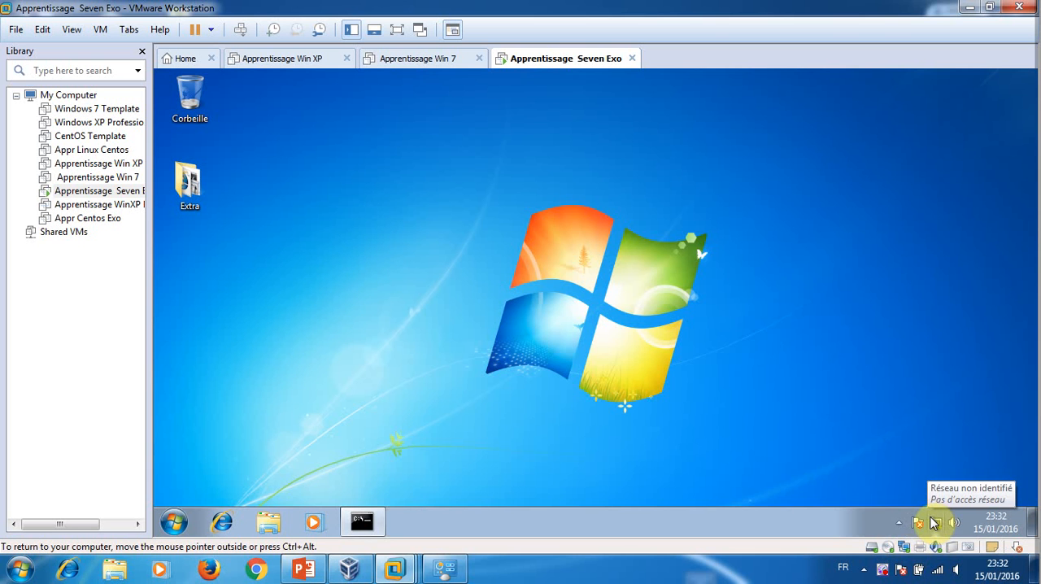
Connect the virtual machine's network adapter to the custom virtual network VMnet0 and confirm the settings
{"action": "left_click", "coordinate": [903, 547]}
{"action": "left_click", "coordinate": [936, 539]}
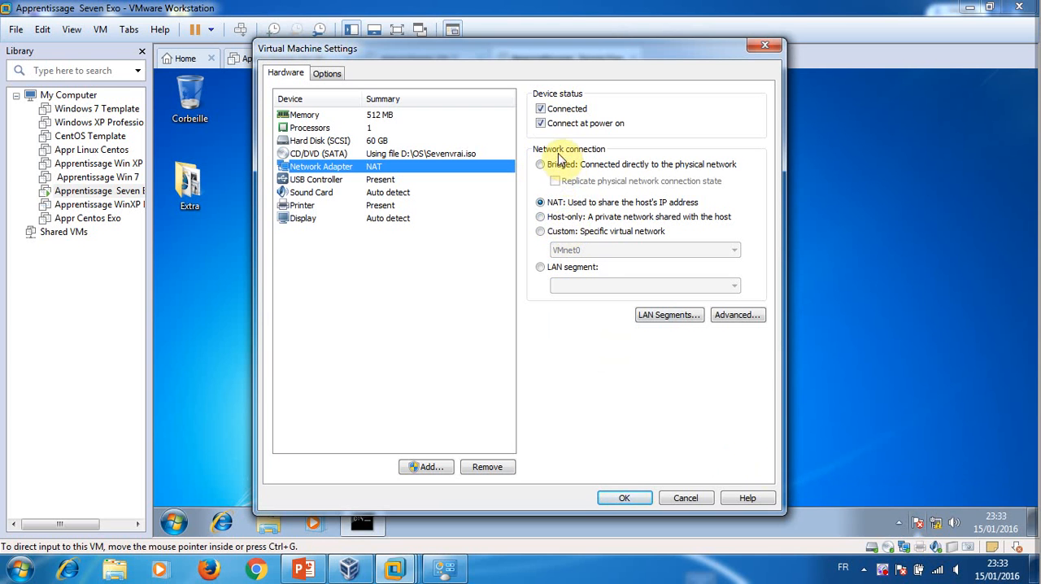
{"action": "left_click", "coordinate": [540, 231]}
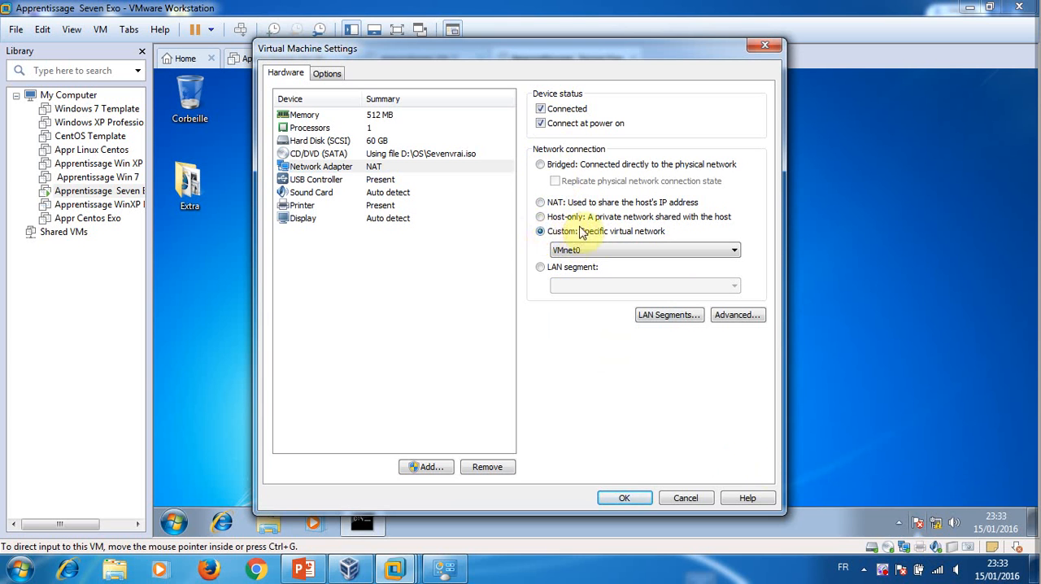
{"action": "left_click", "coordinate": [642, 249]}
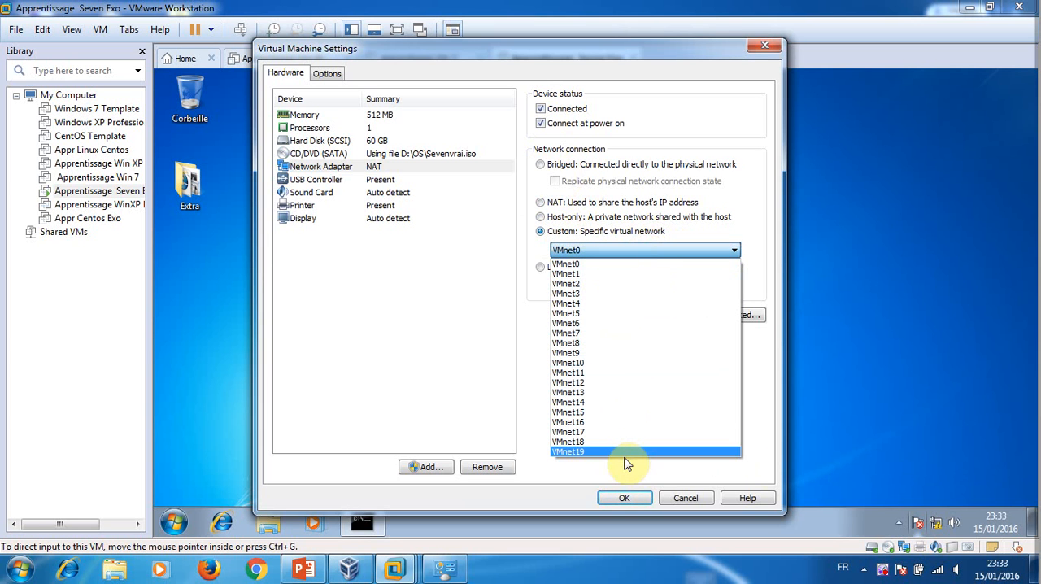
{"action": "left_click", "coordinate": [582, 265]}
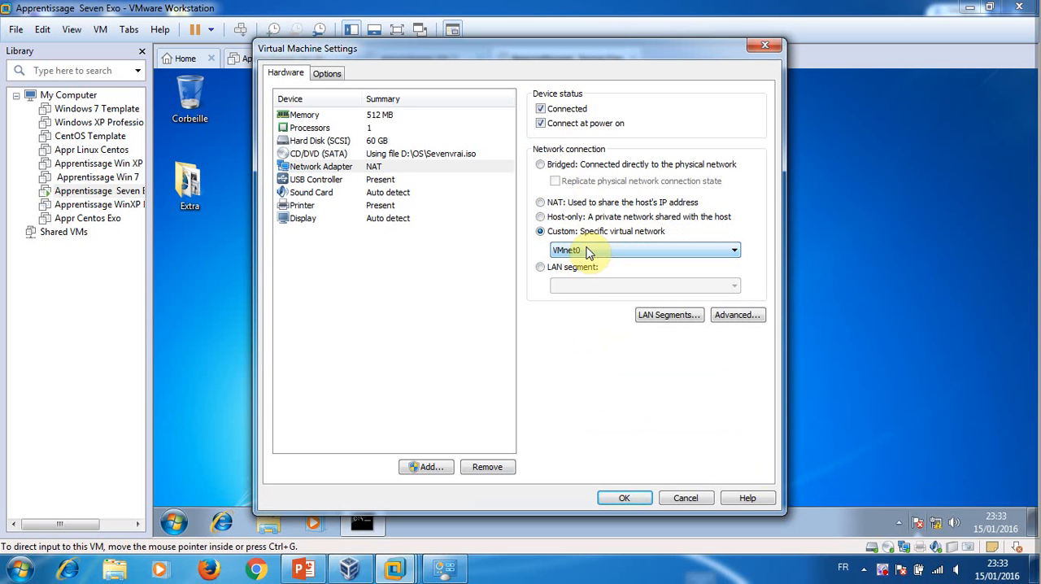
{"action": "left_click", "coordinate": [635, 501]}
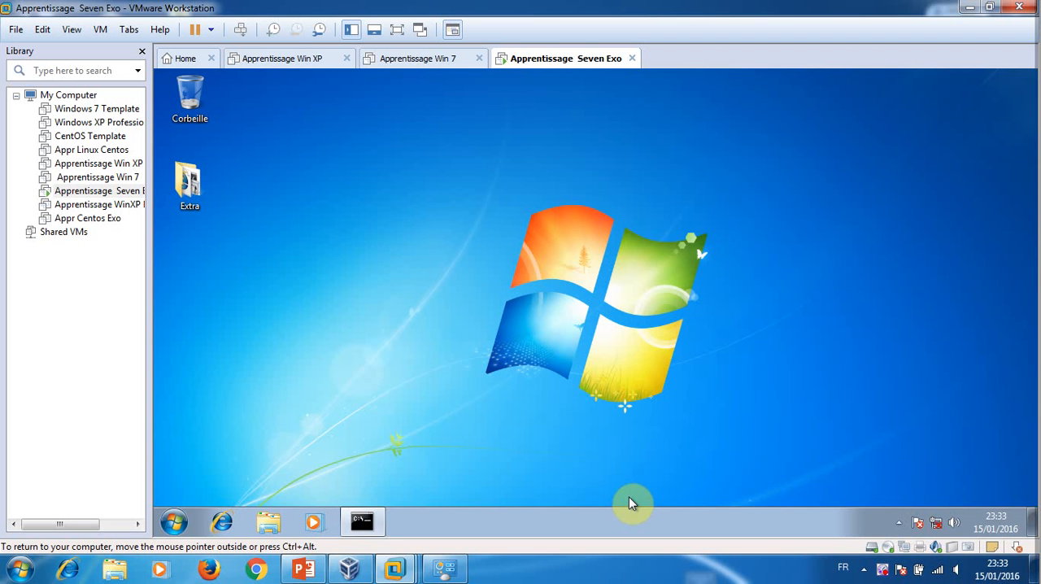
Review the guest's local area connection details for its new IP configuration, then close the network windows
{"action": "mouse_move", "coordinate": [938, 525]}
{"action": "left_click", "coordinate": [936, 524]}
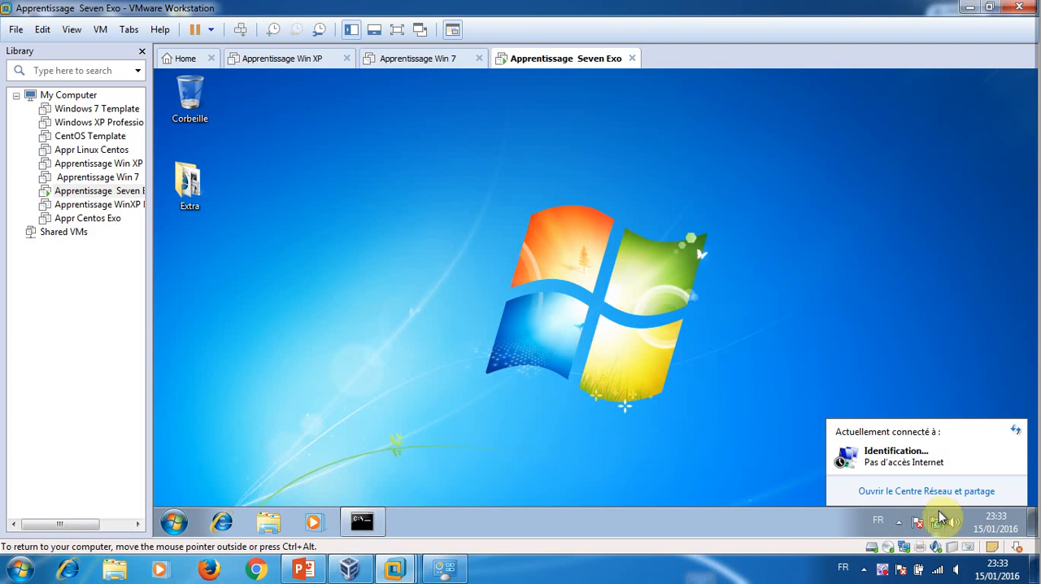
{"action": "left_click", "coordinate": [936, 491]}
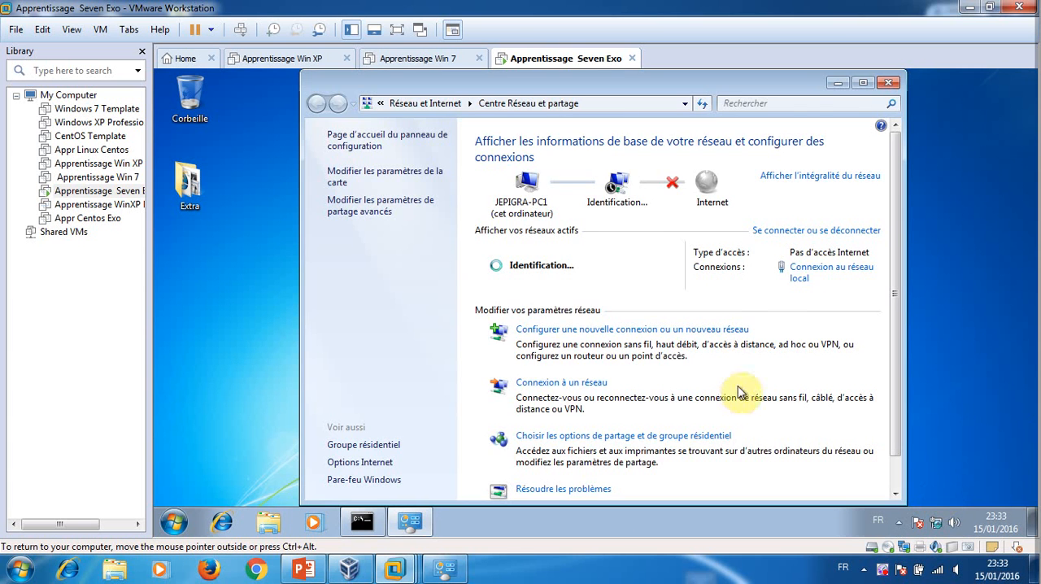
{"action": "left_click", "coordinate": [804, 273]}
{"action": "left_click", "coordinate": [511, 286]}
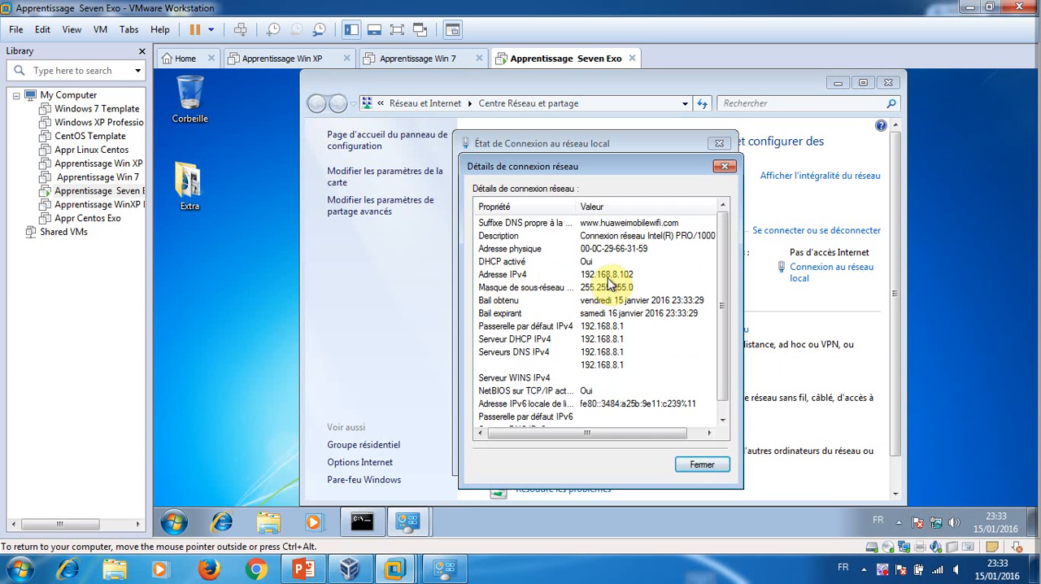
{"action": "left_click", "coordinate": [702, 464]}
{"action": "left_click", "coordinate": [700, 460]}
{"action": "left_click", "coordinate": [888, 82]}
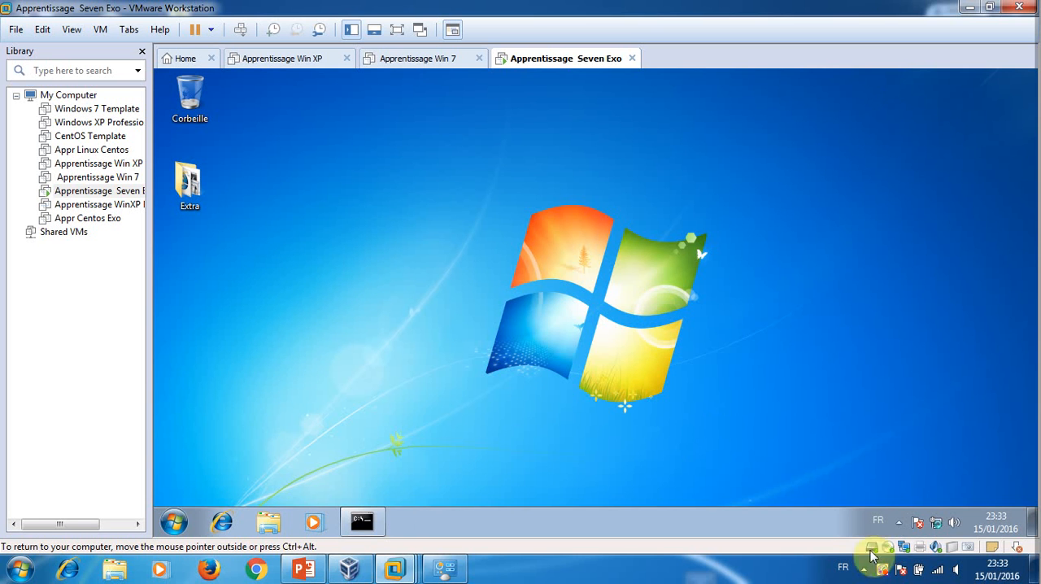
Check the guest's network status and open the Mobile WiFi router's home page in the guest's Internet Explorer
{"action": "mouse_move", "coordinate": [939, 523]}
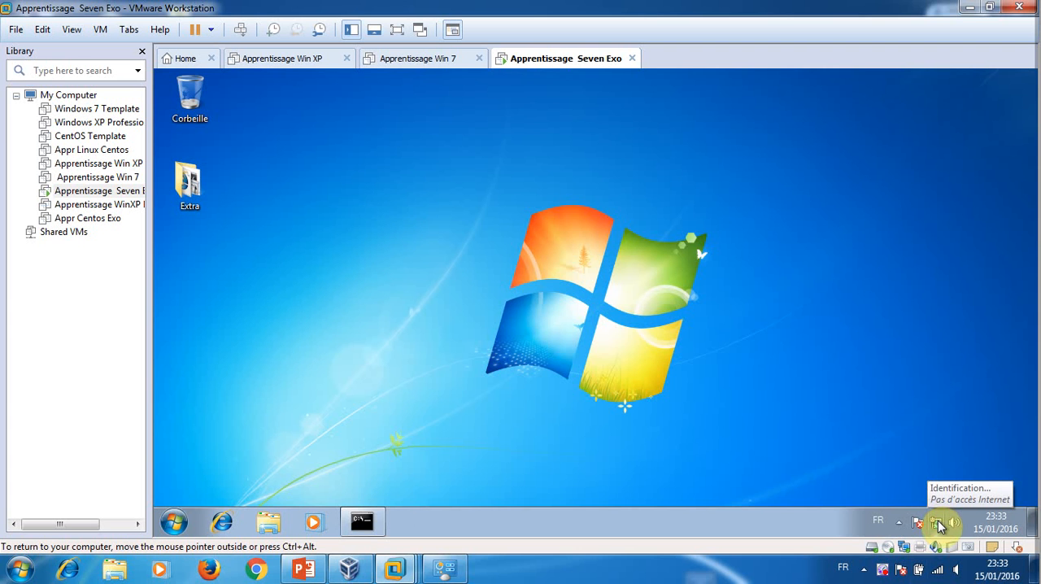
{"action": "left_click", "coordinate": [222, 522]}
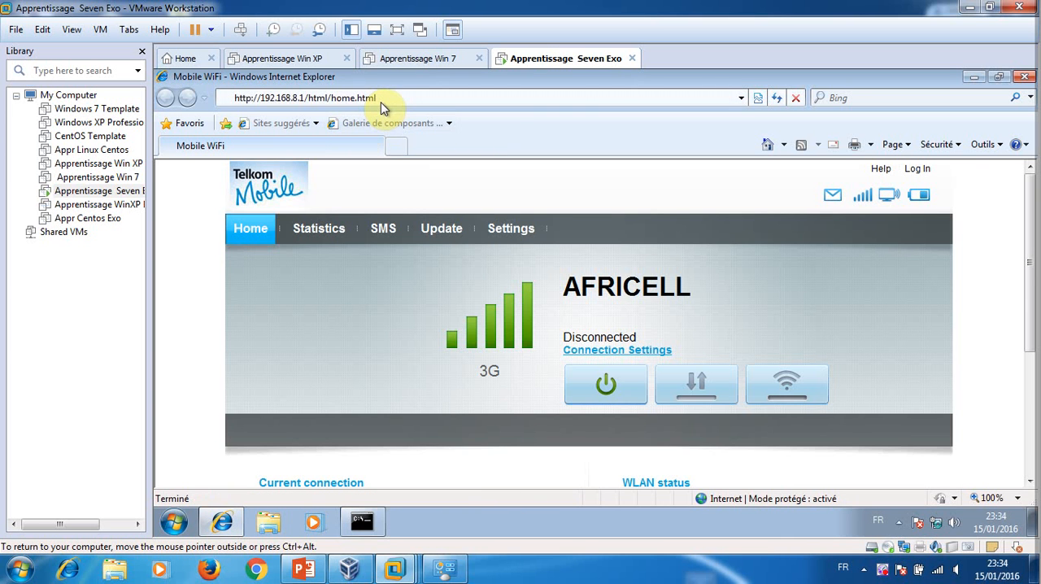
{"action": "left_click", "coordinate": [224, 523]}
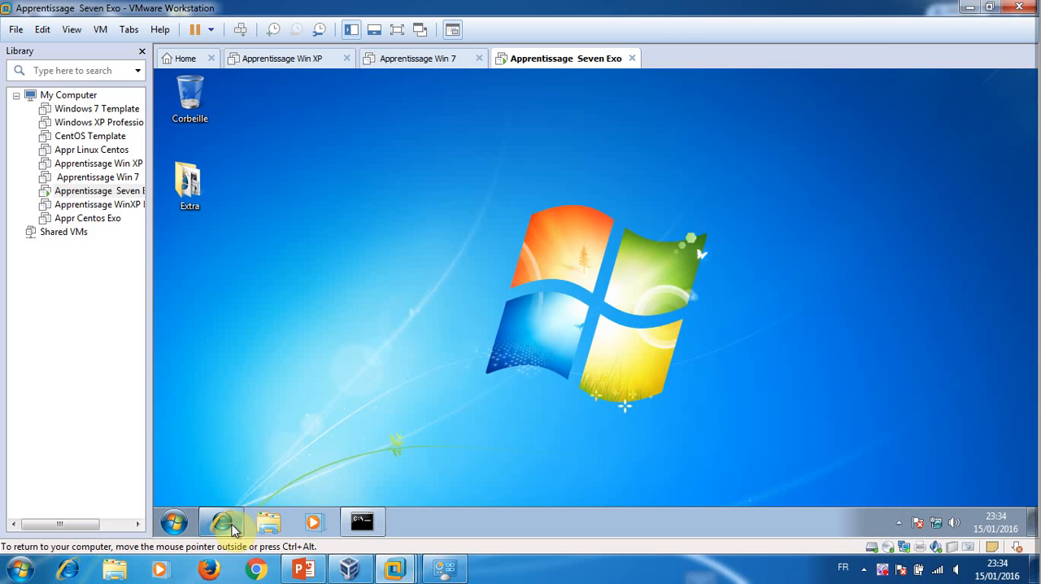
{"action": "left_click", "coordinate": [223, 523]}
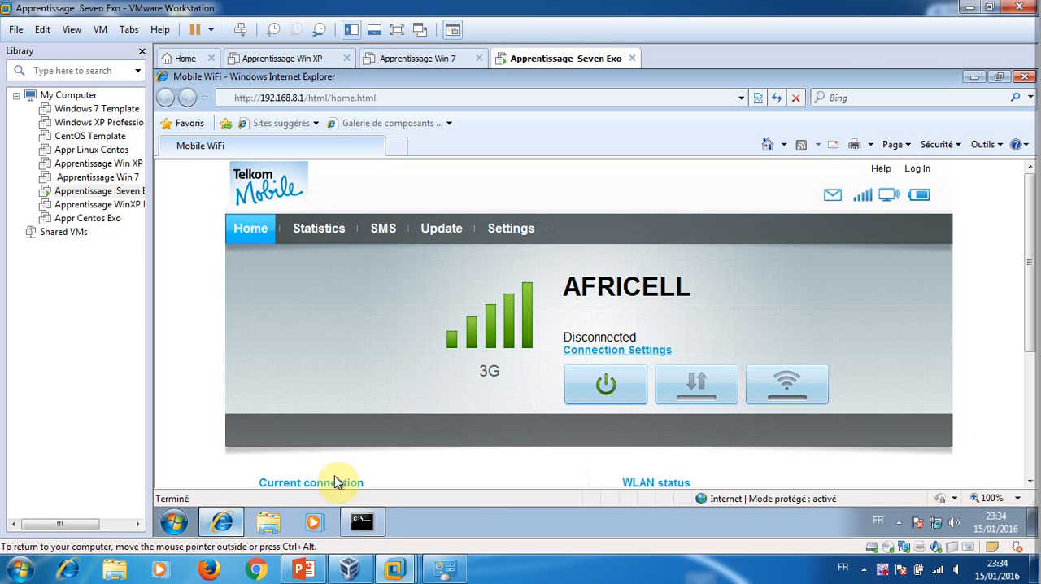
Try to log in to the Mobile WiFi page with the router's user name and password, dismissing the SmartScreen notice
{"action": "left_click", "coordinate": [702, 395]}
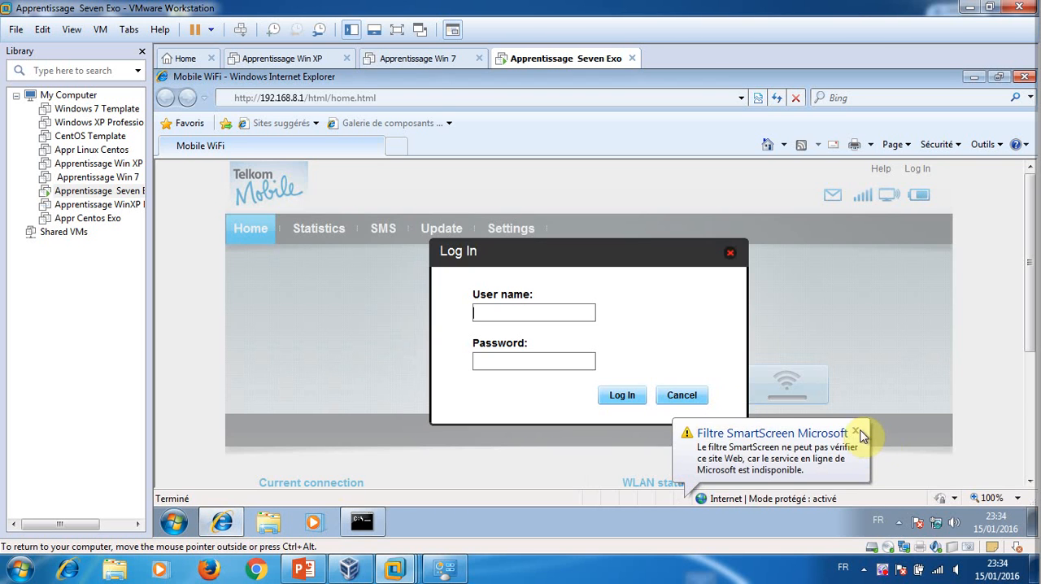
{"action": "left_click", "coordinate": [855, 433]}
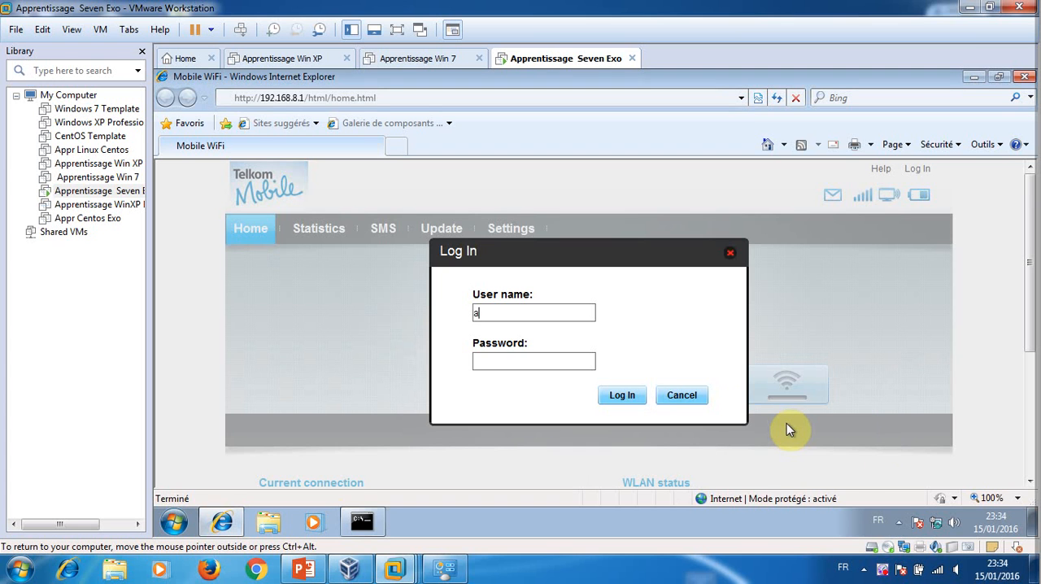
{"action": "type", "text": "admi"}
{"action": "type", "text": "admin"}
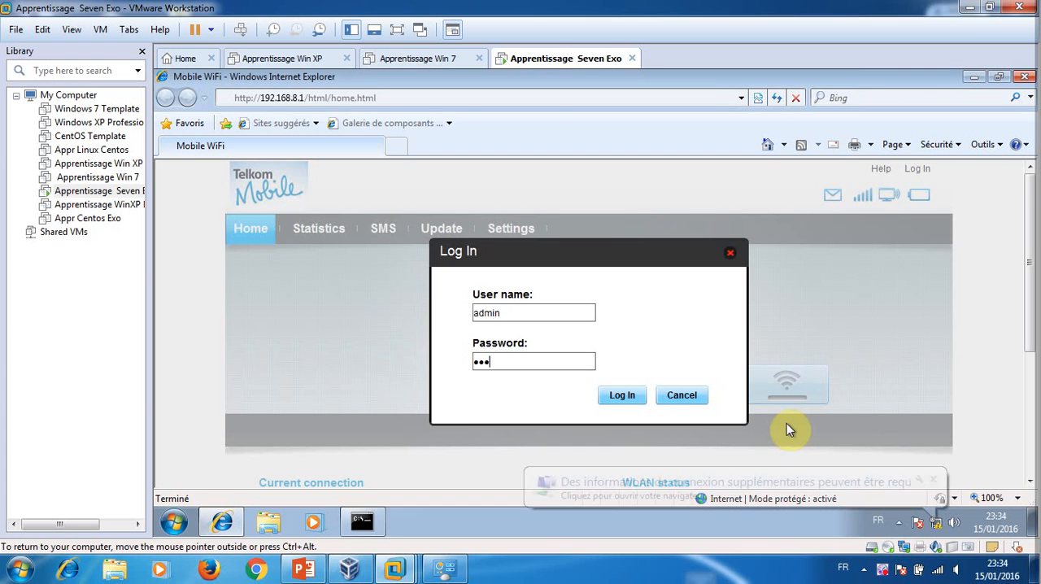
{"action": "type", "text": "4"}
{"action": "key", "text": "Return"}
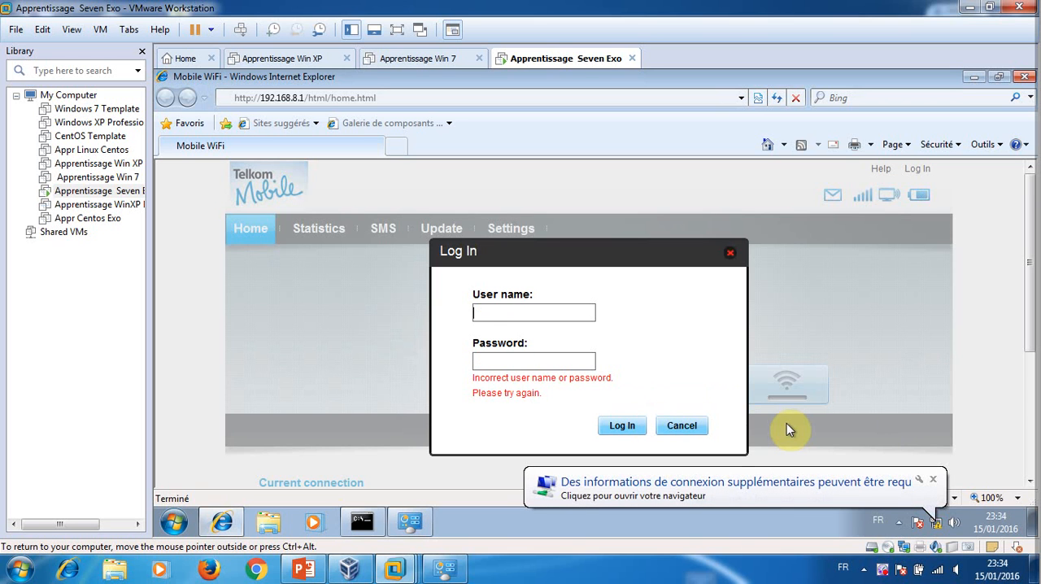
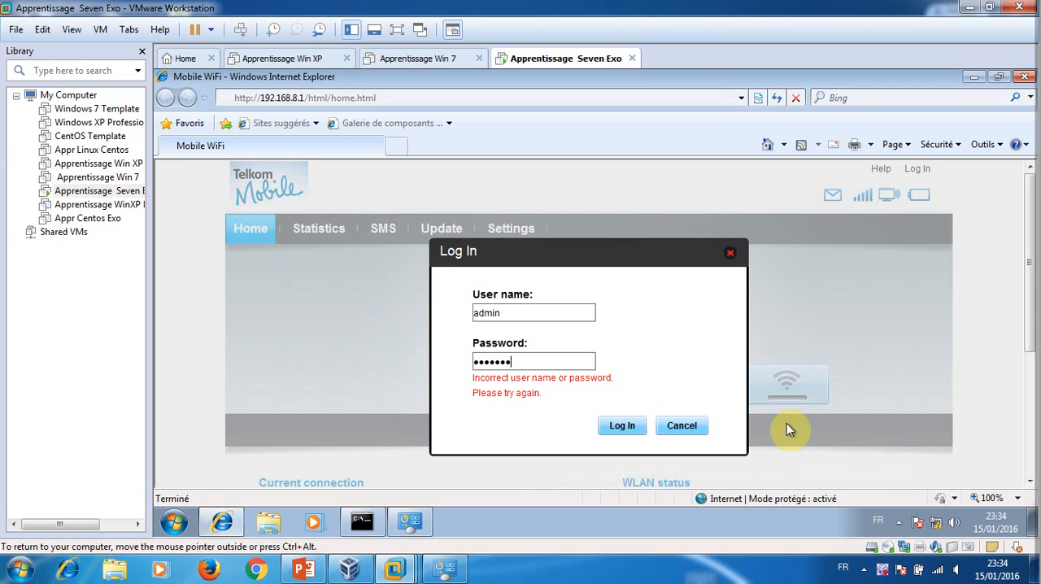
Retry and then cancel the router login in the guest, and open 192.168.8.1 in the host's Chrome browser
{"action": "key", "text": "Return"}
{"action": "left_click", "coordinate": [682, 426]}
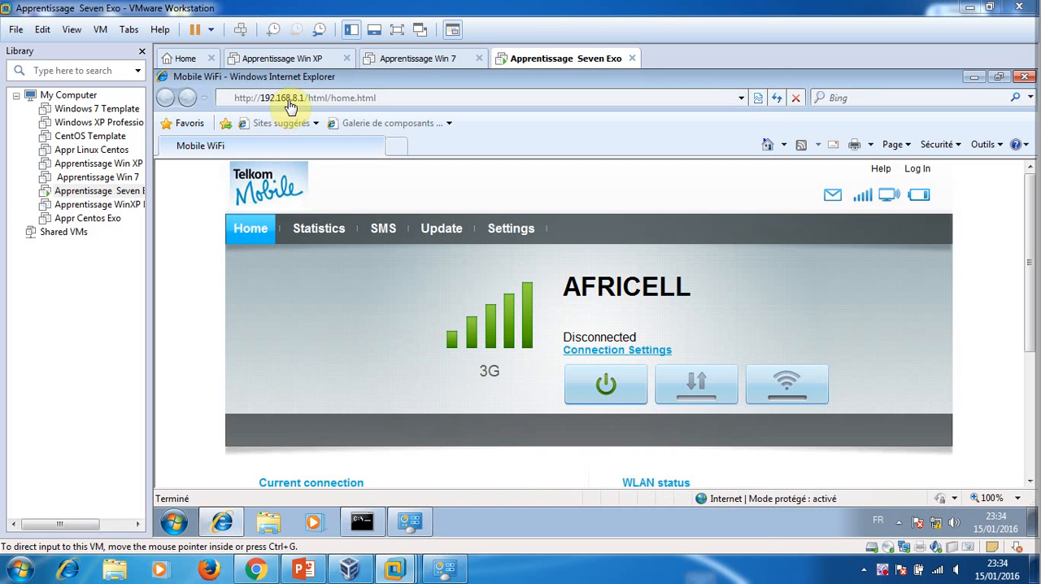
{"action": "type", "text": "192.168."}
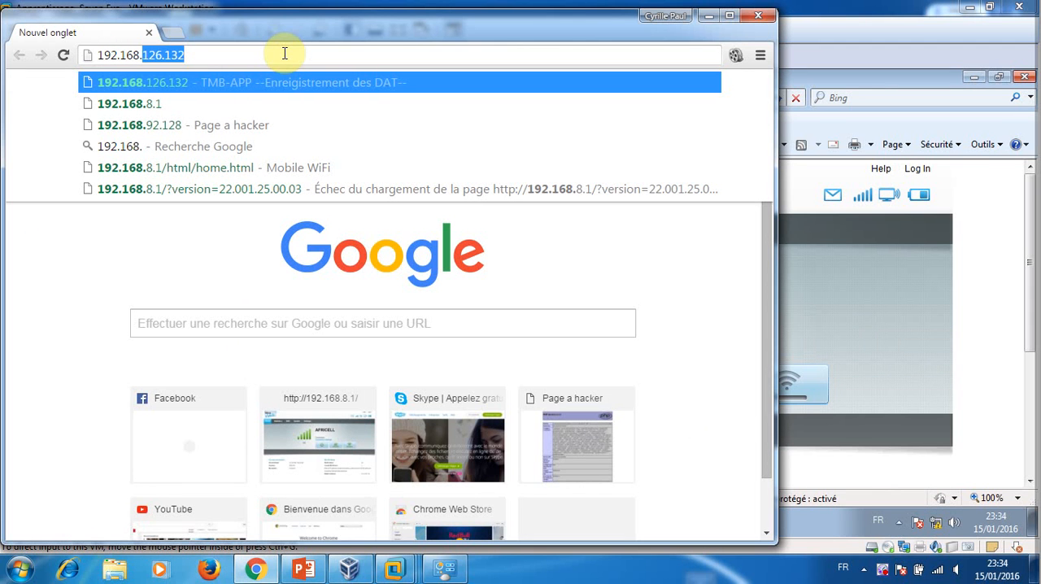
{"action": "type", "text": "8.1"}
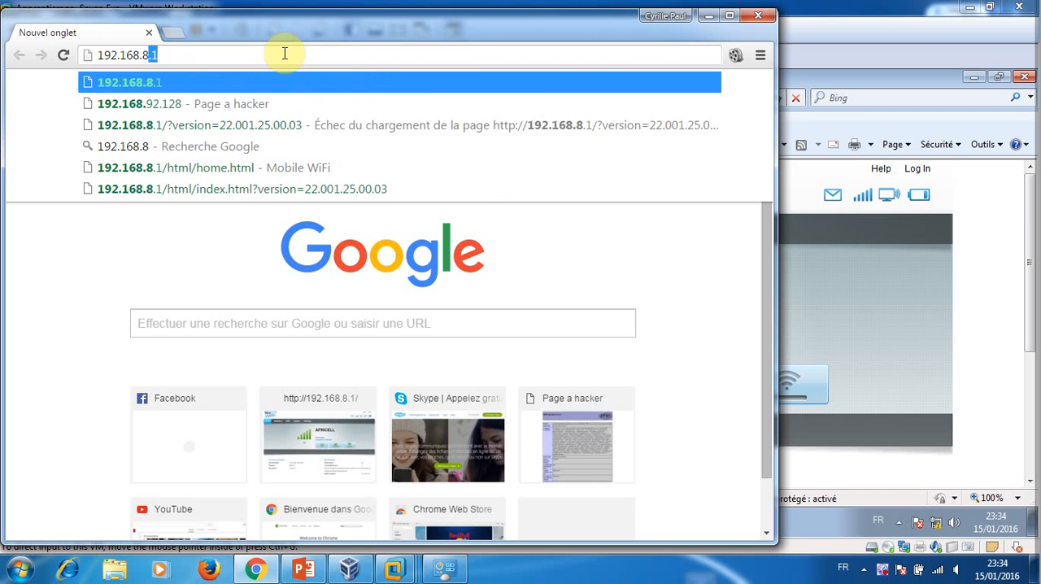
{"action": "key", "text": "Return"}
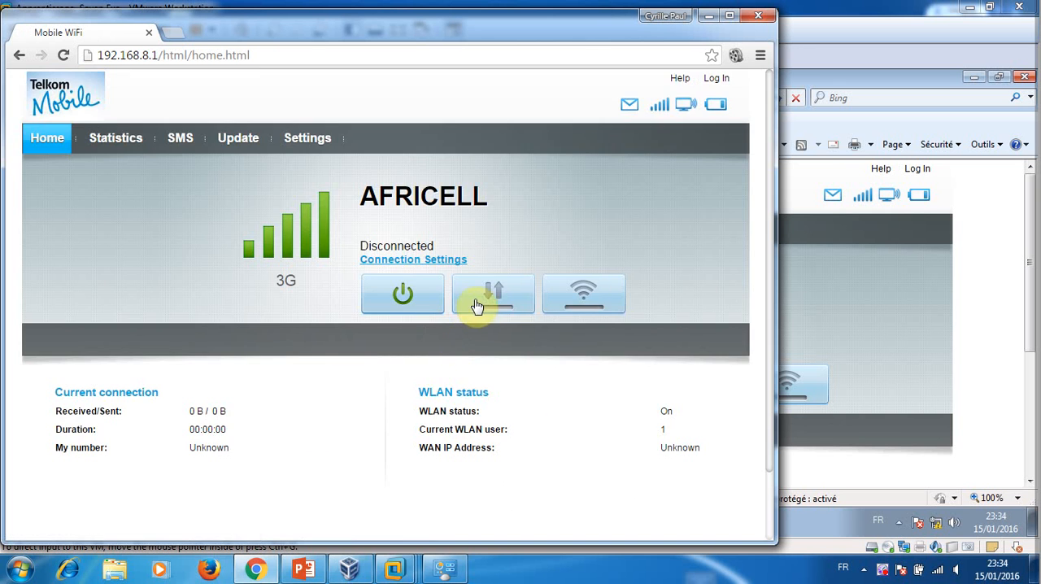
Log in to the Mobile WiFi page from the host and switch on the router's mobile data connection
{"action": "left_click", "coordinate": [490, 298]}
{"action": "left_click", "coordinate": [411, 376]}
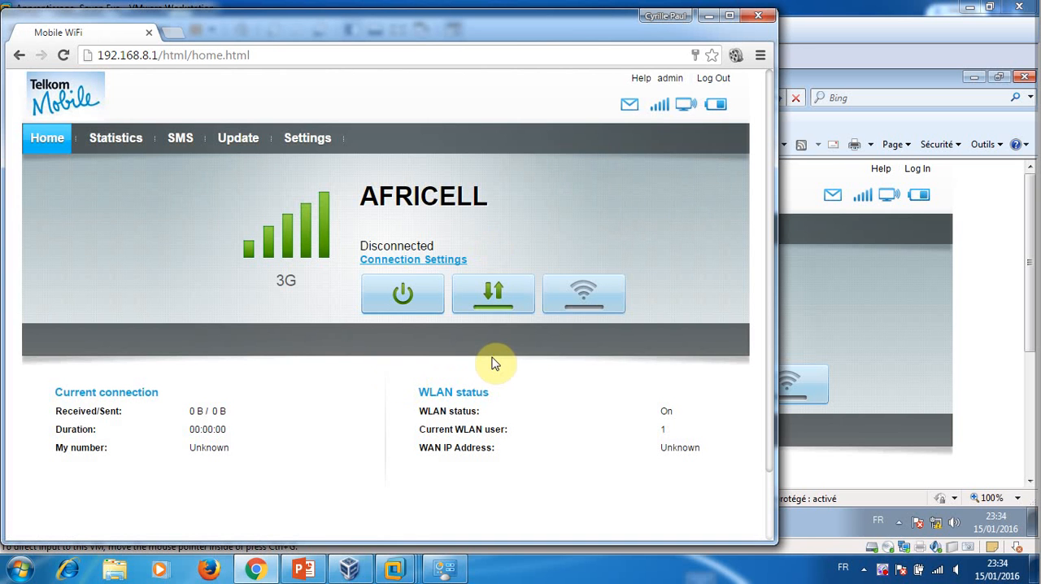
{"action": "left_click", "coordinate": [494, 294]}
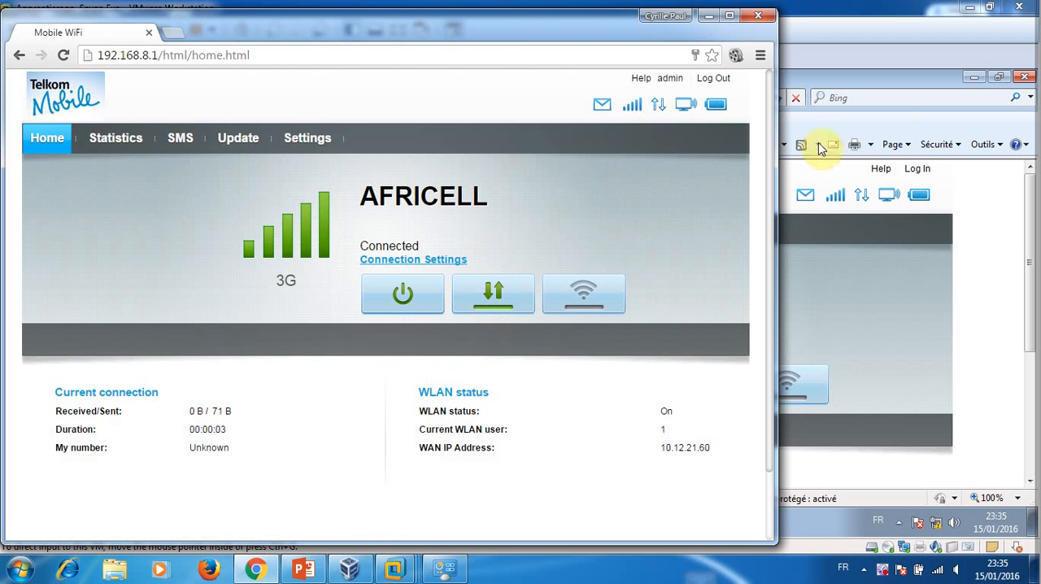
{"action": "left_click", "coordinate": [958, 311]}
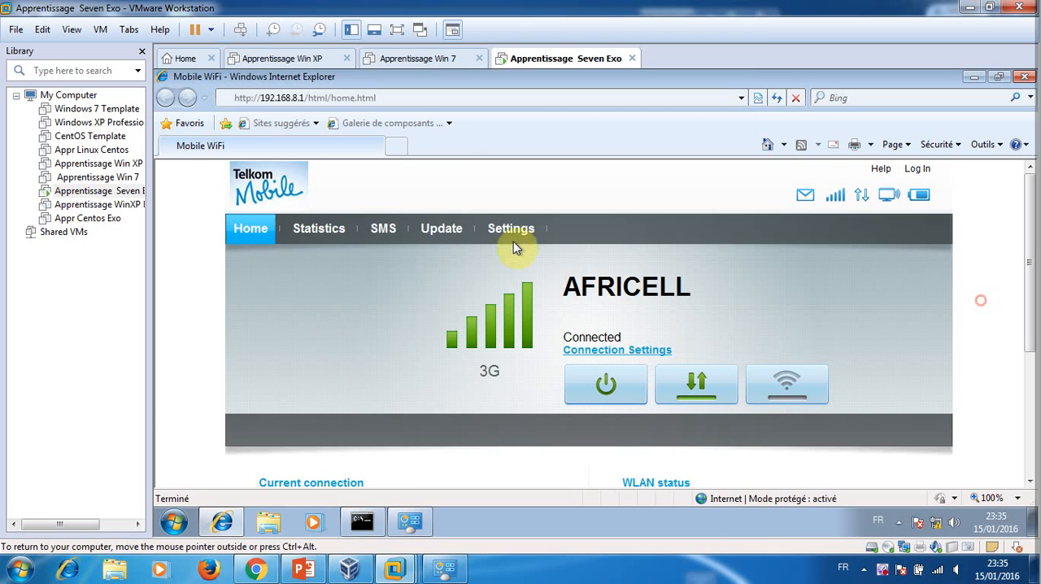
{"action": "left_click", "coordinate": [376, 98]}
{"action": "type", "text": "www.goolg"}
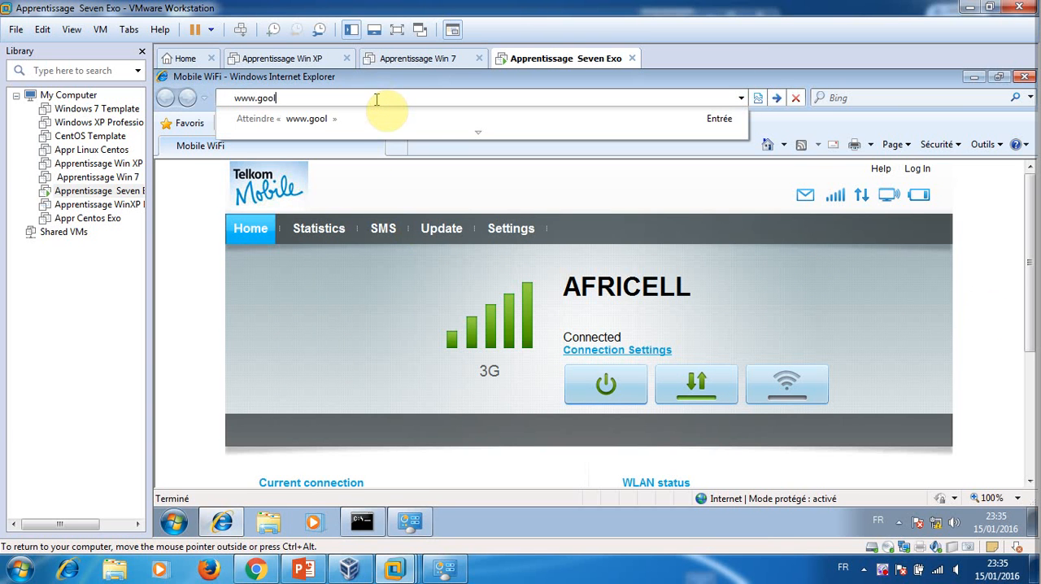
{"action": "key", "text": "BackSpace"}
{"action": "key", "text": "BackSpace"}
{"action": "type", "text": "glme"}
{"action": "key", "text": "BackSpace"}
{"action": "key", "text": "BackSpace"}
{"action": "type", "text": "e.cd"}
{"action": "key", "text": "Return"}
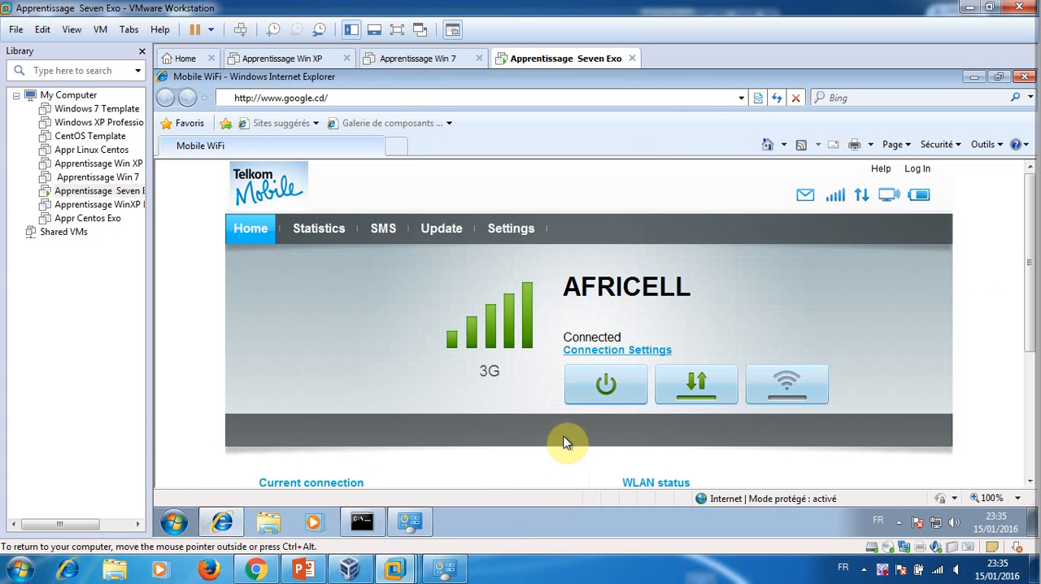
Look over the page while the site loads and switch the virtual machine to full screen mode
{"action": "left_click", "coordinate": [1030, 257]}
{"action": "left_click_drag", "start_coordinate": [1037, 294], "coordinate": [1029, 220]}
{"action": "key", "text": "Return"}
{"action": "key", "text": "ctrl+alt+Return"}
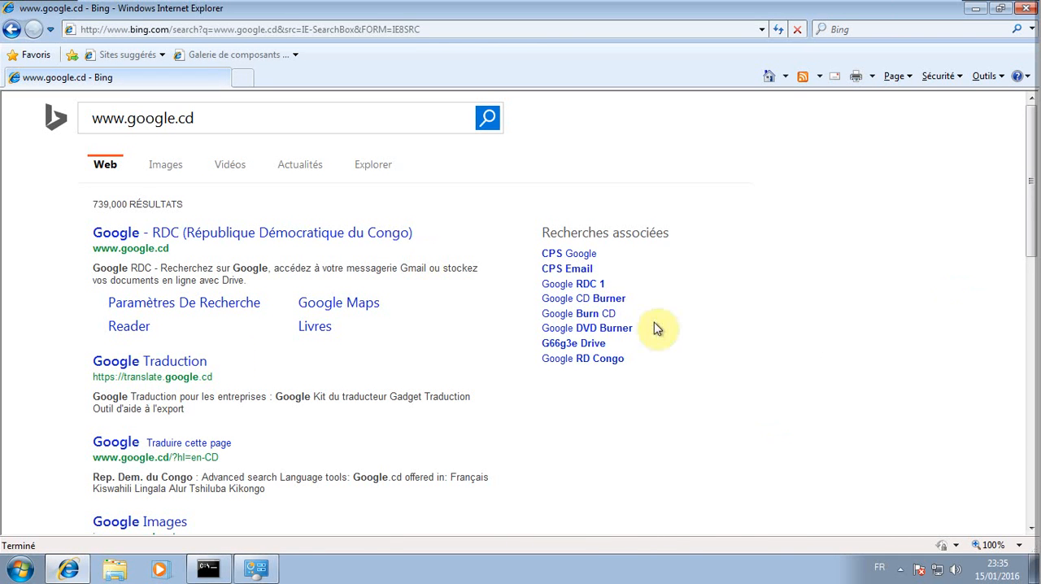
{"action": "left_click", "coordinate": [800, 335]}
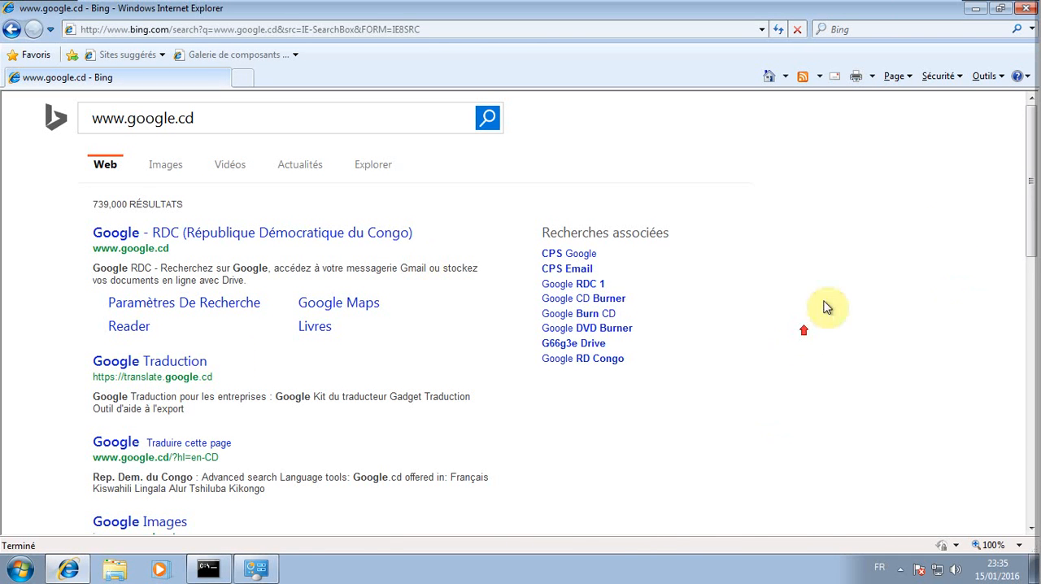
{"action": "left_click_drag", "start_coordinate": [1032, 165], "coordinate": [1031, 408]}
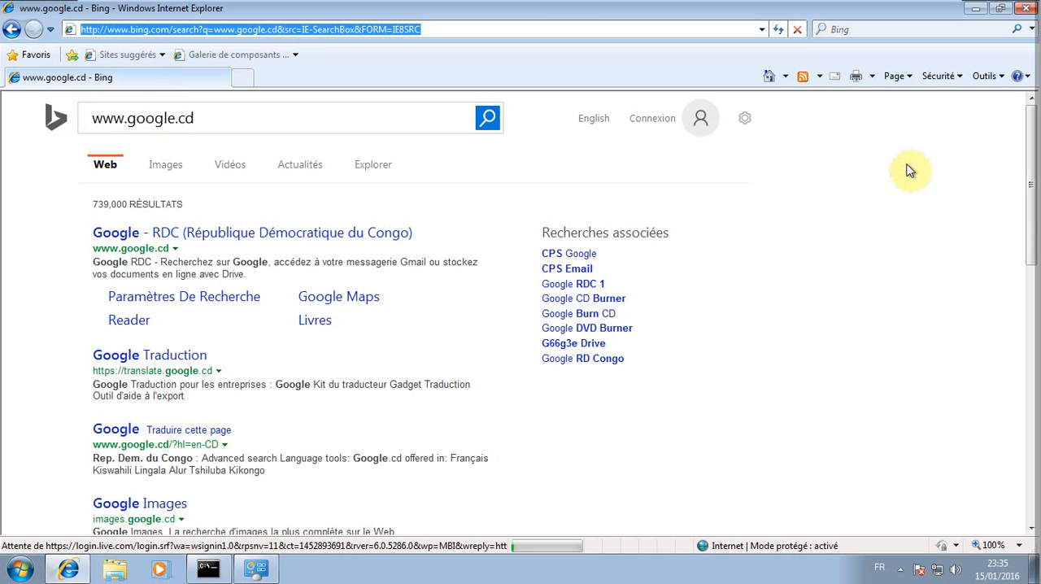
{"action": "left_click_drag", "start_coordinate": [1034, 193], "coordinate": [1035, 122]}
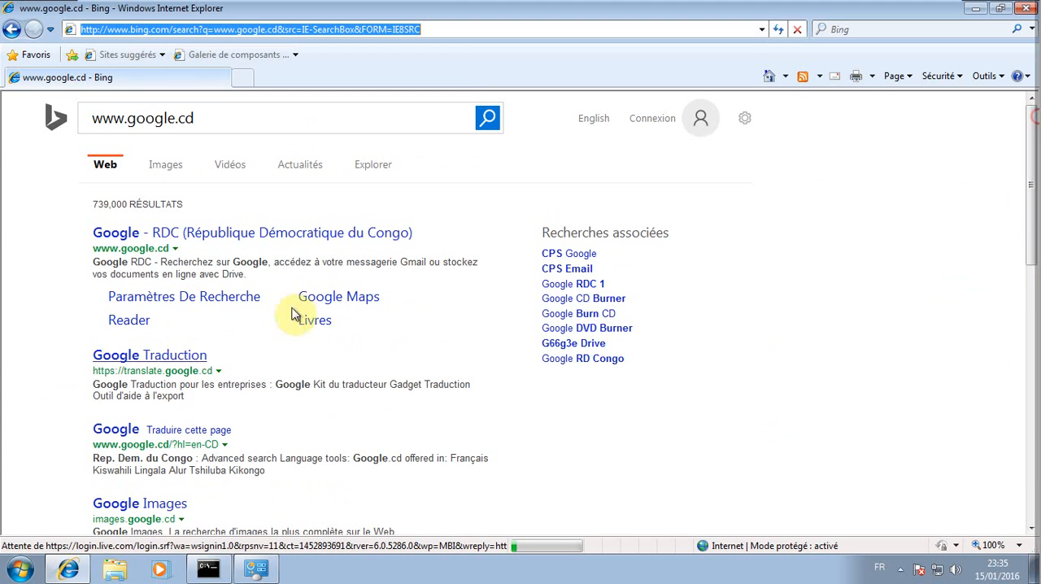
{"action": "left_click", "coordinate": [181, 236]}
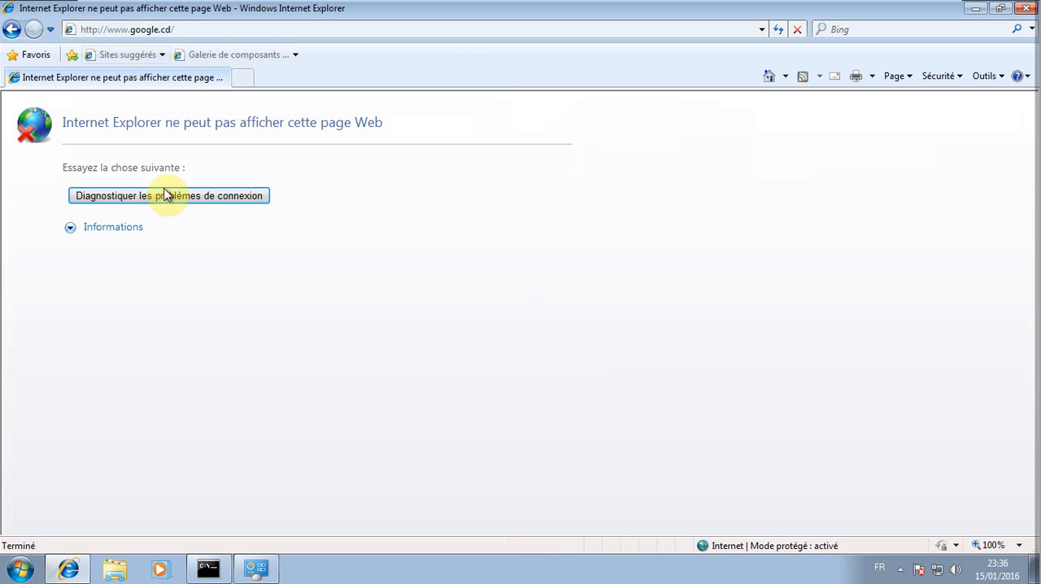
Expand the Informations section of the page error and read through the possible causes
{"action": "left_click", "coordinate": [116, 228]}
{"action": "scroll", "coordinate": [244, 322], "scroll_direction": "down", "scroll_amount": 1}
{"action": "scroll", "coordinate": [252, 366], "scroll_direction": "up", "scroll_amount": 1}
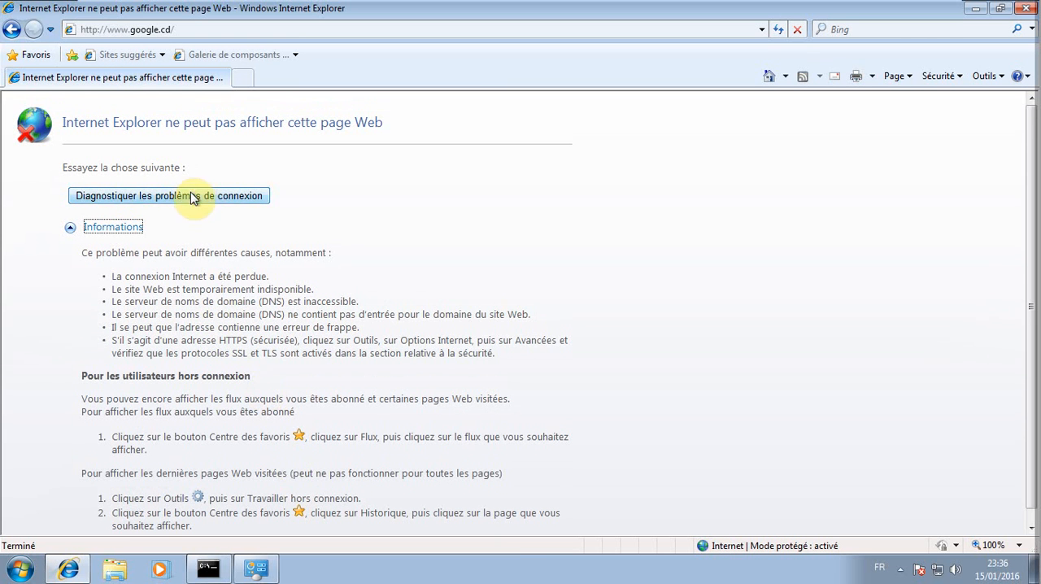
{"action": "left_click", "coordinate": [99, 29]}
{"action": "left_click", "coordinate": [99, 28]}
{"action": "type", "text": "s:"}
{"action": "key", "text": "Return"}
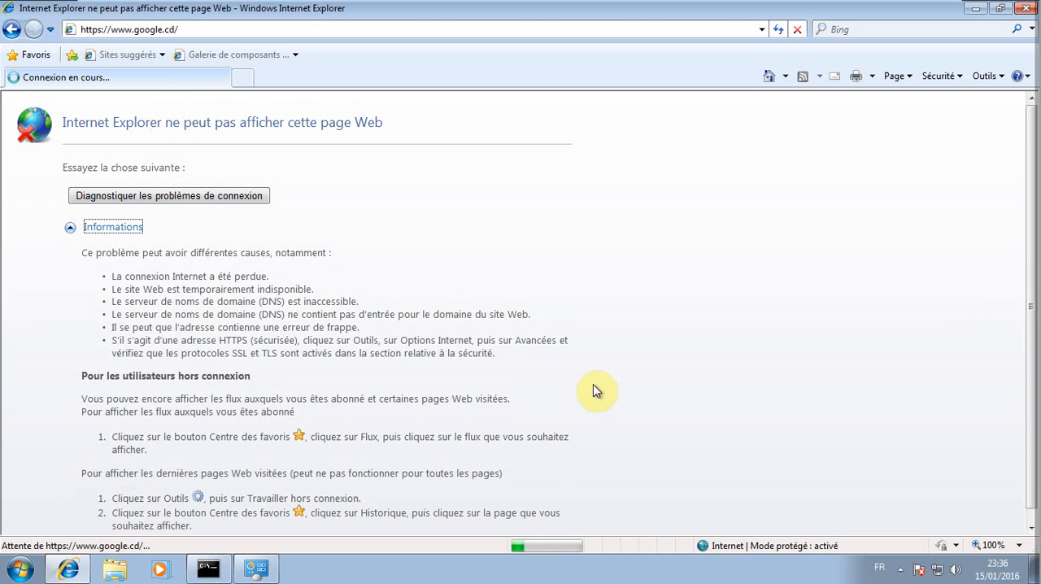
{"action": "left_click", "coordinate": [247, 79]}
{"action": "left_click", "coordinate": [121, 77]}
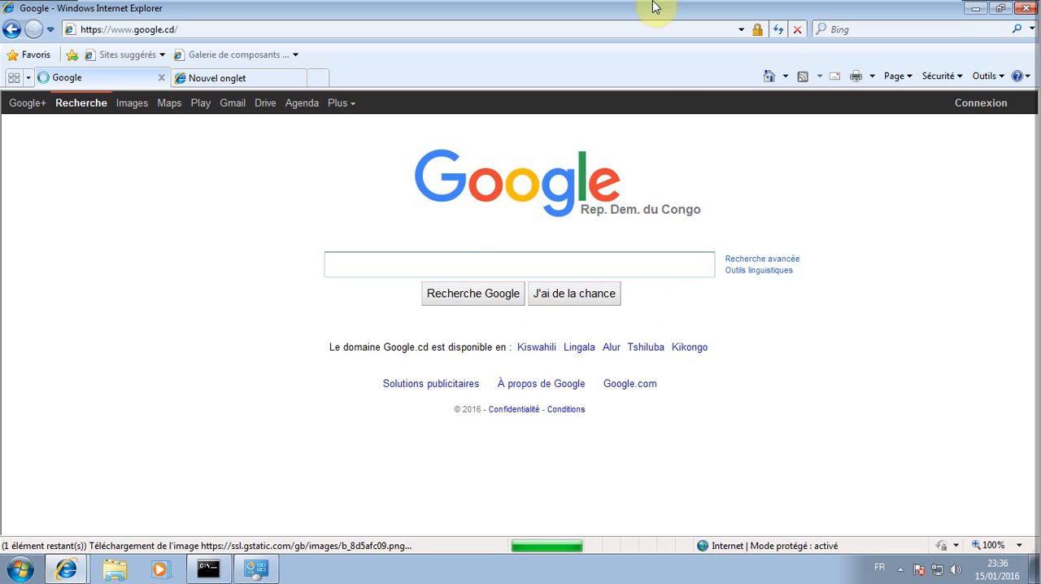
Exit full screen mode and bring the virtual machine back into the VMware Workstation window
{"action": "mouse_move", "coordinate": [843, 16]}
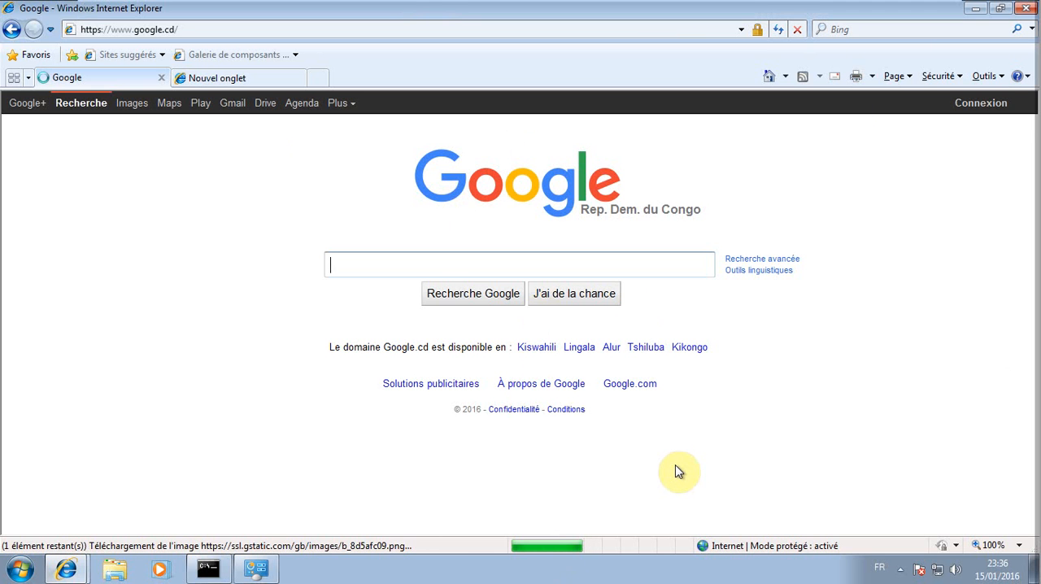
{"action": "key", "text": "alt"}
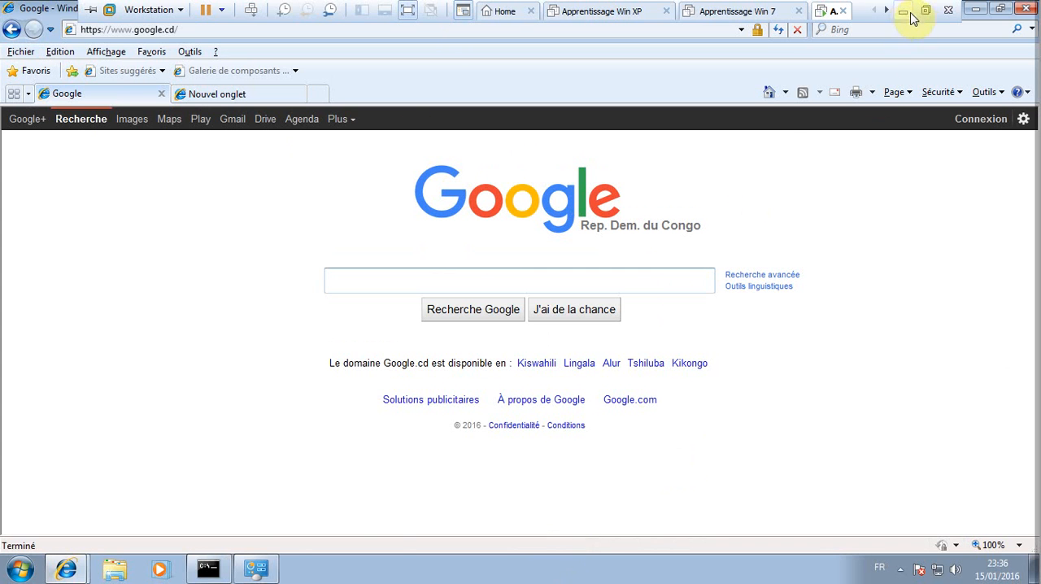
{"action": "left_click", "coordinate": [926, 13]}
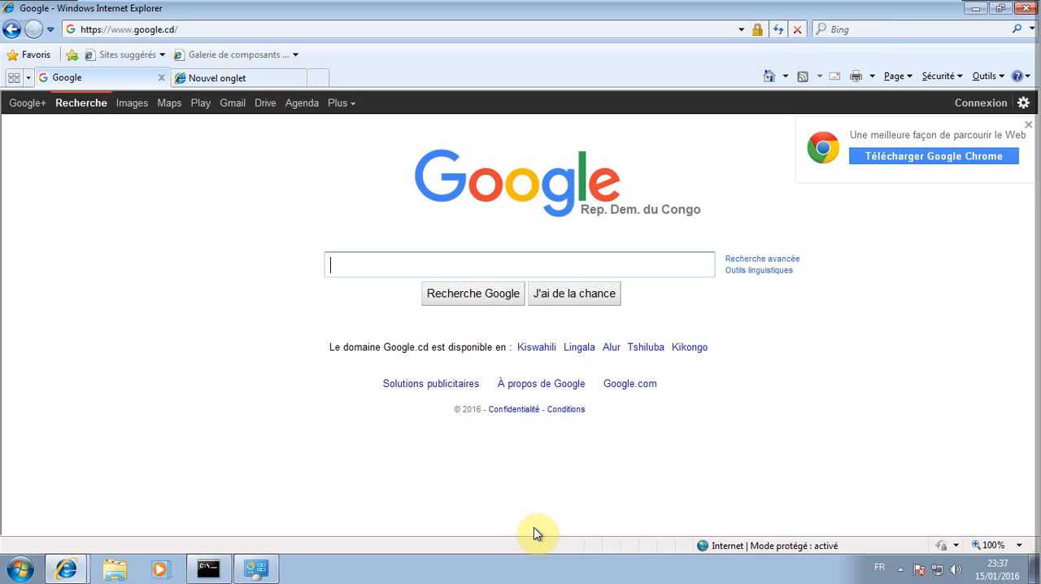
{"action": "key", "text": "ctrl+shift+q"}
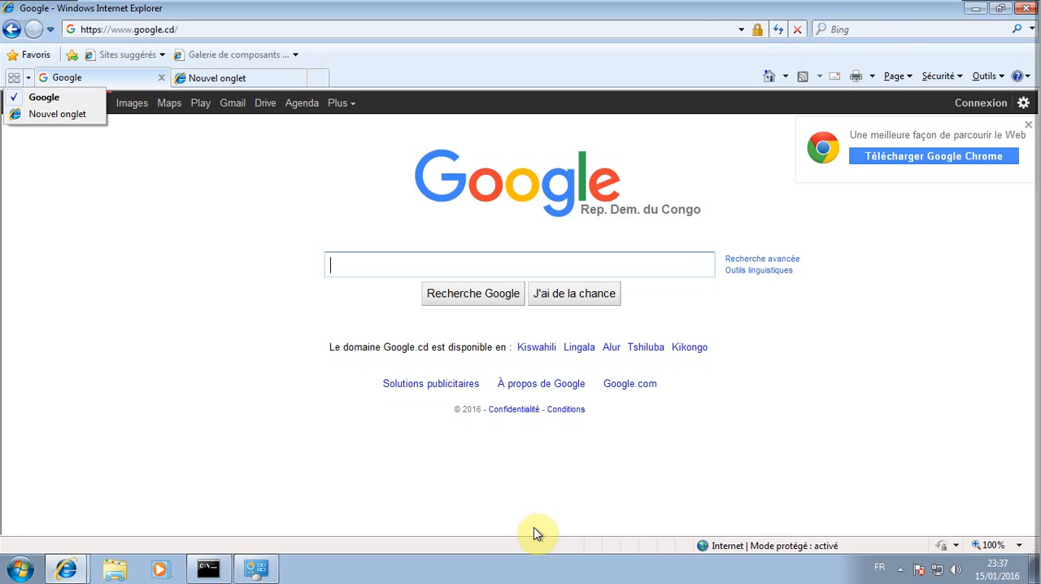
{"action": "mouse_move", "coordinate": [688, 8]}
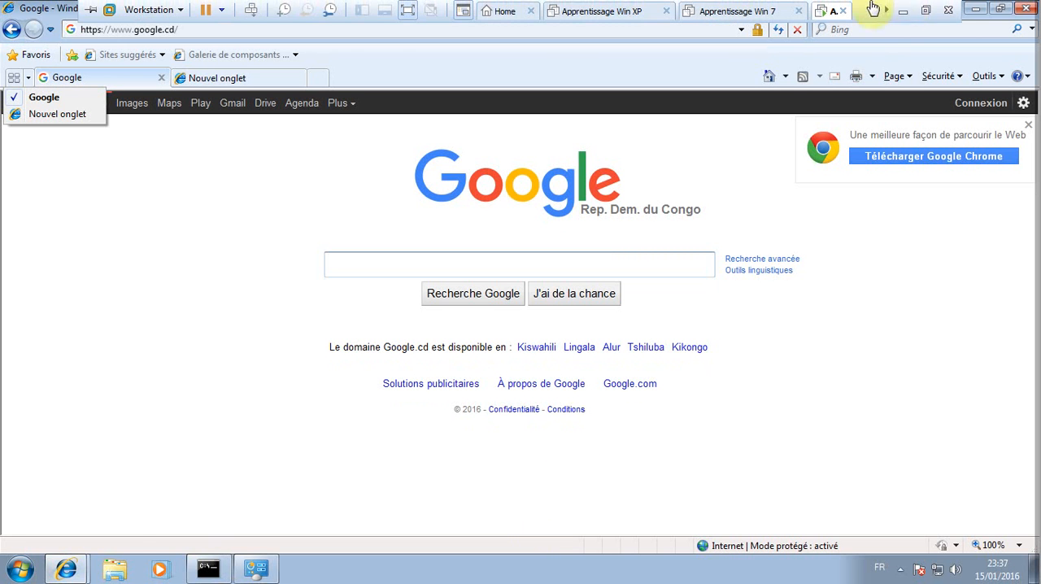
{"action": "left_click", "coordinate": [924, 11]}
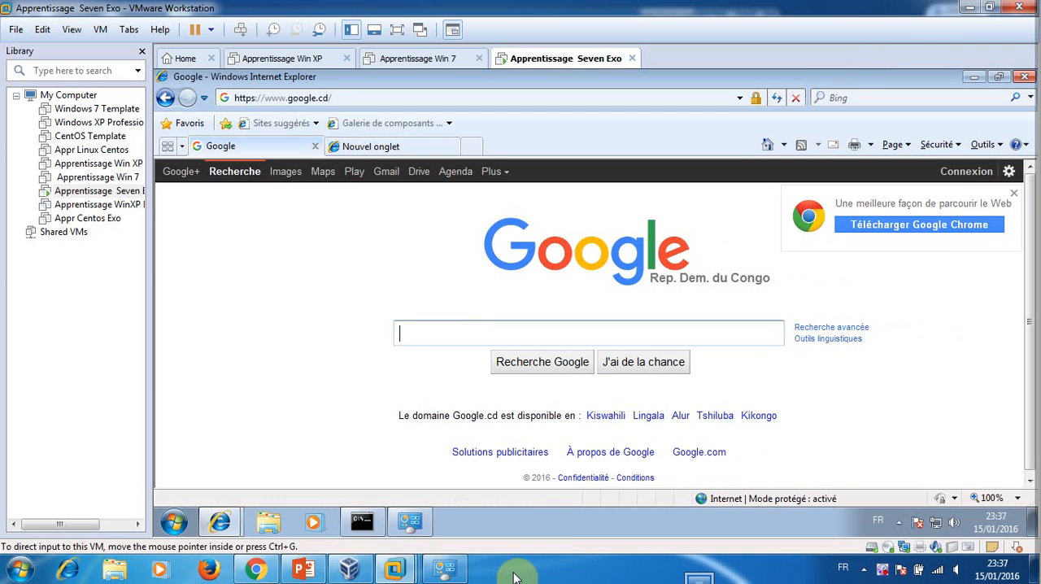